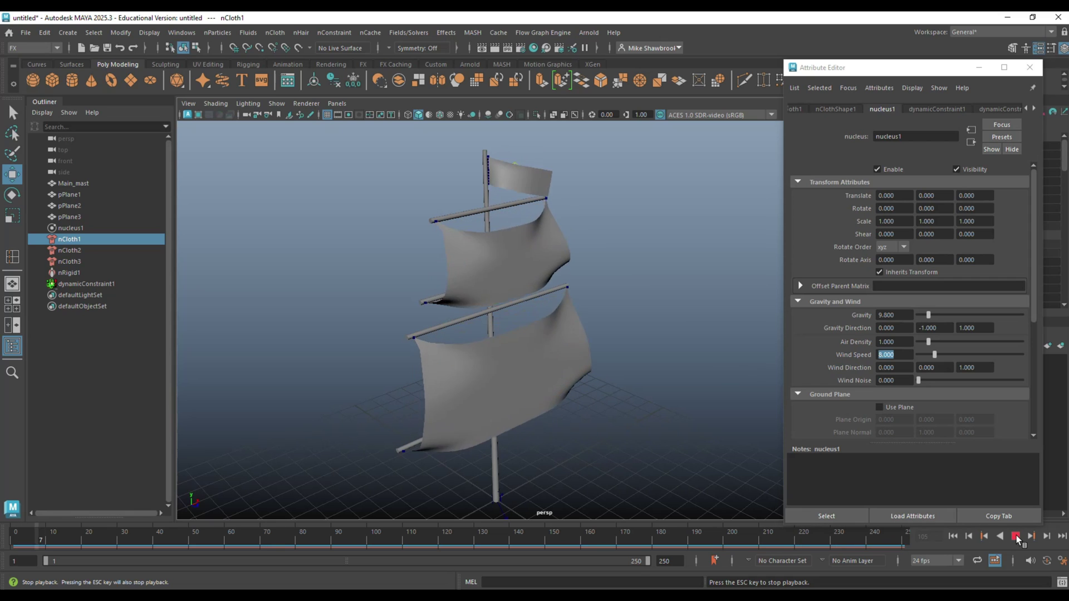
Step: Stop playback, rewind to the first frame and try Remove nCloth on the sails
click(1017, 536)
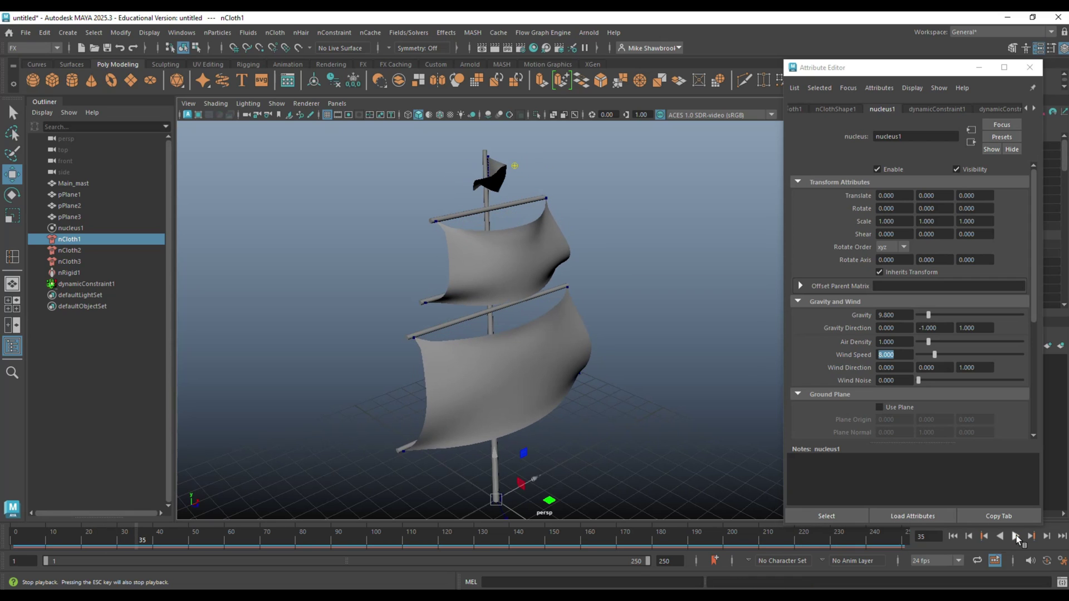
click(953, 537)
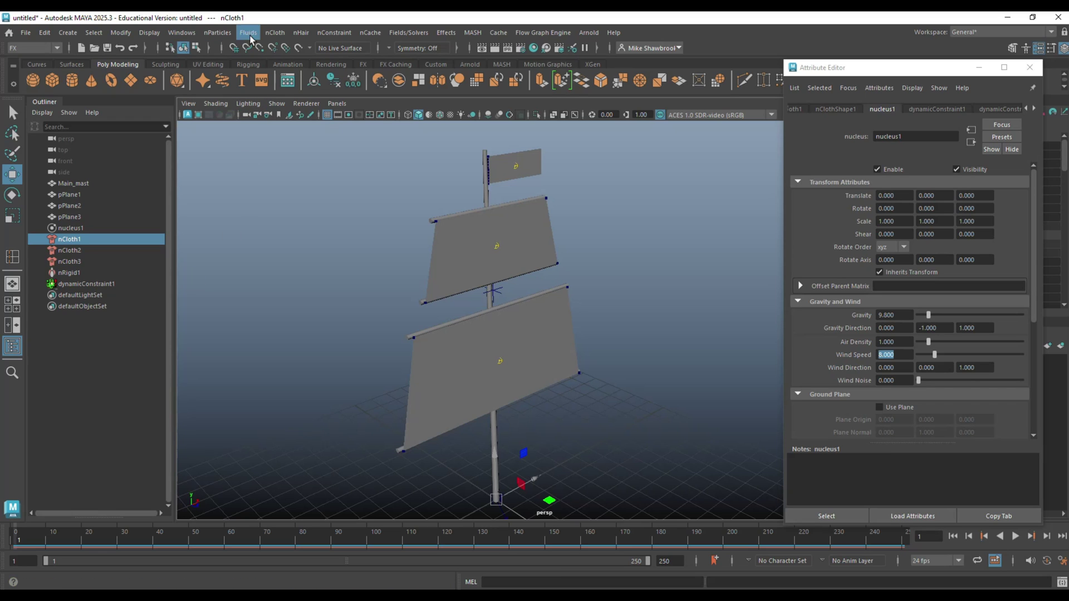
click(276, 33)
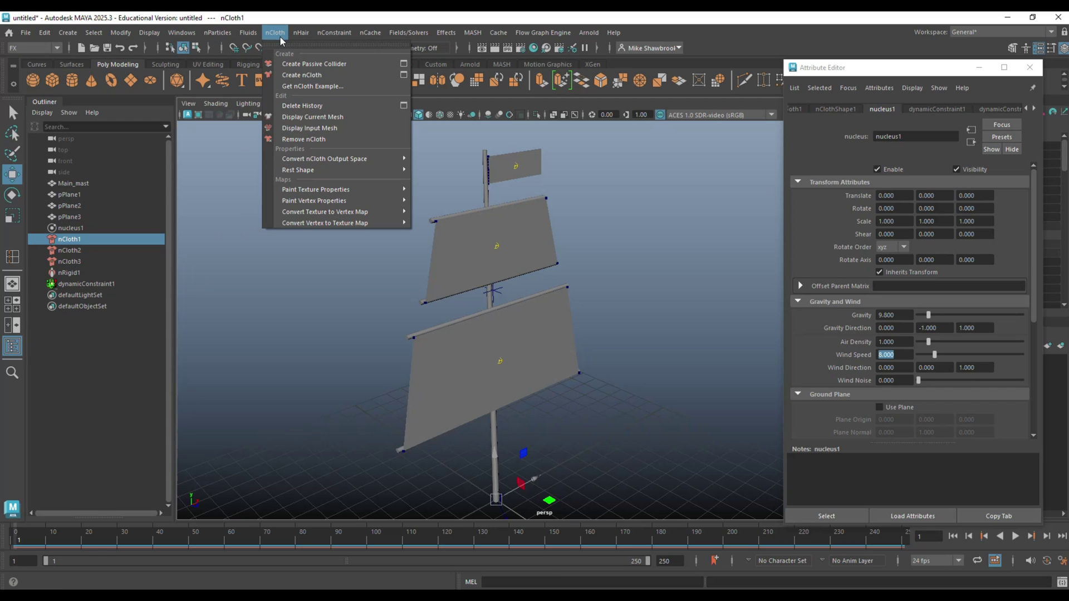
click(328, 144)
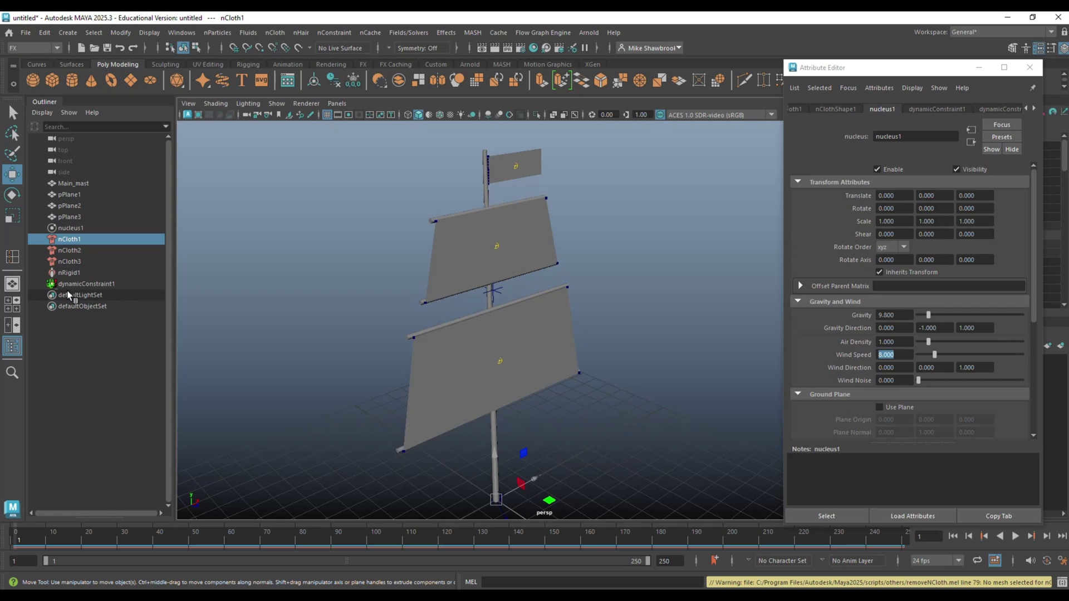
Step: Delete nCloth1–3, nRigid1 and dynamicConstraint1 from the Outliner
ctrl+click(75, 251)
ctrl+click(80, 263)
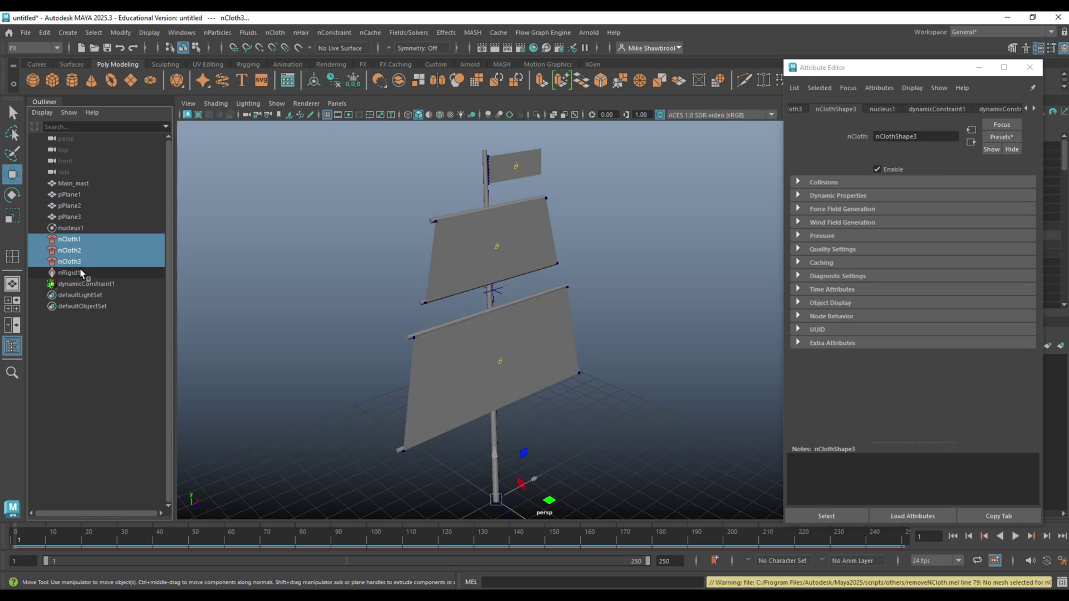
ctrl+click(82, 273)
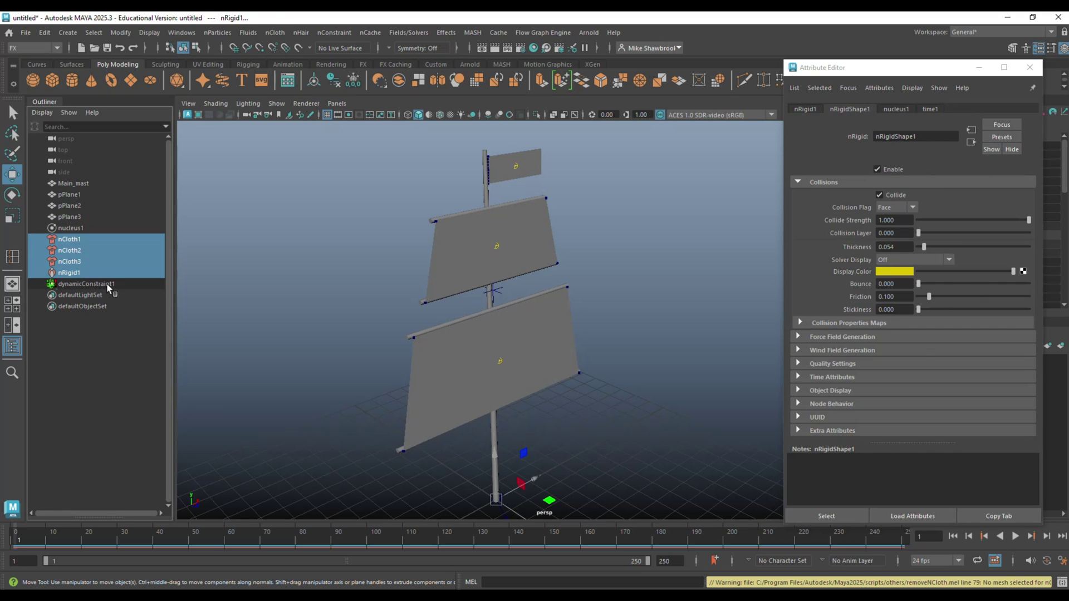
ctrl+click(89, 284)
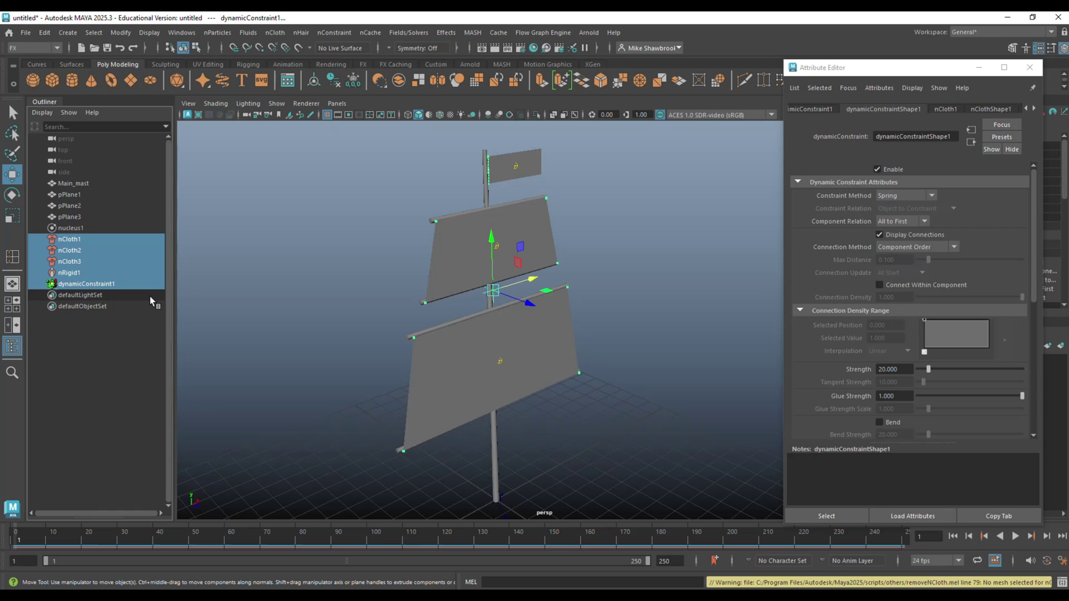
key(Delete)
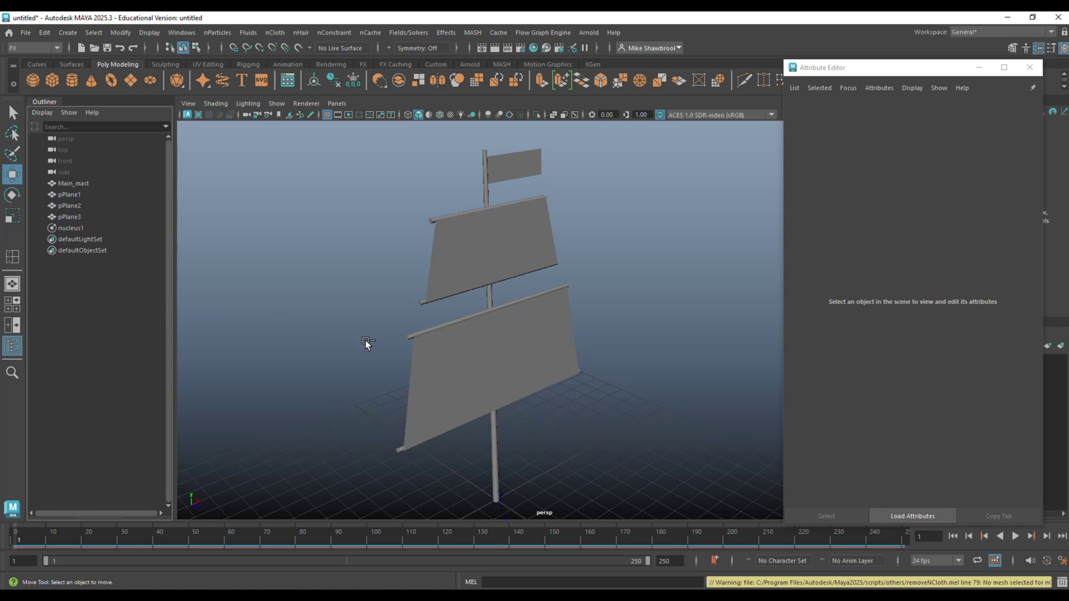
Step: Replay the animation to confirm the sails stay static on the mast
alt+drag(366, 340, 385, 385)
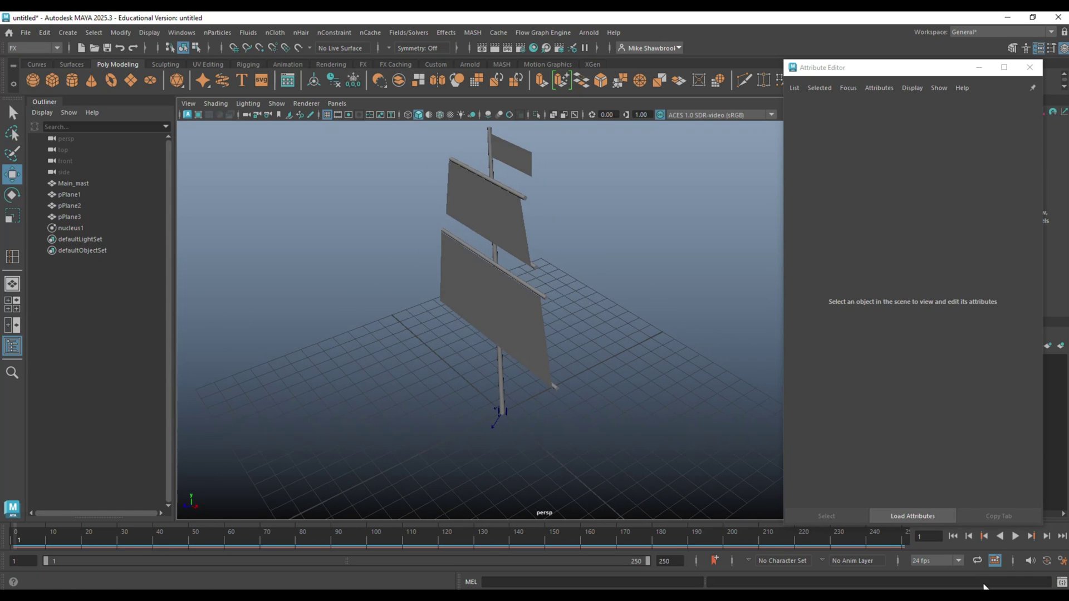
click(1017, 535)
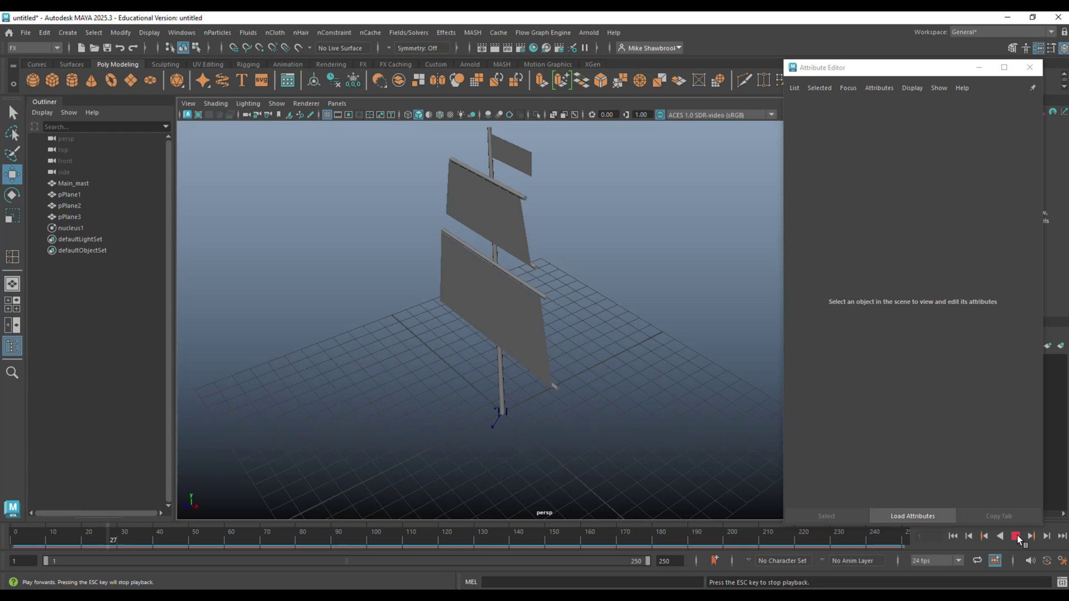
click(1017, 536)
click(953, 535)
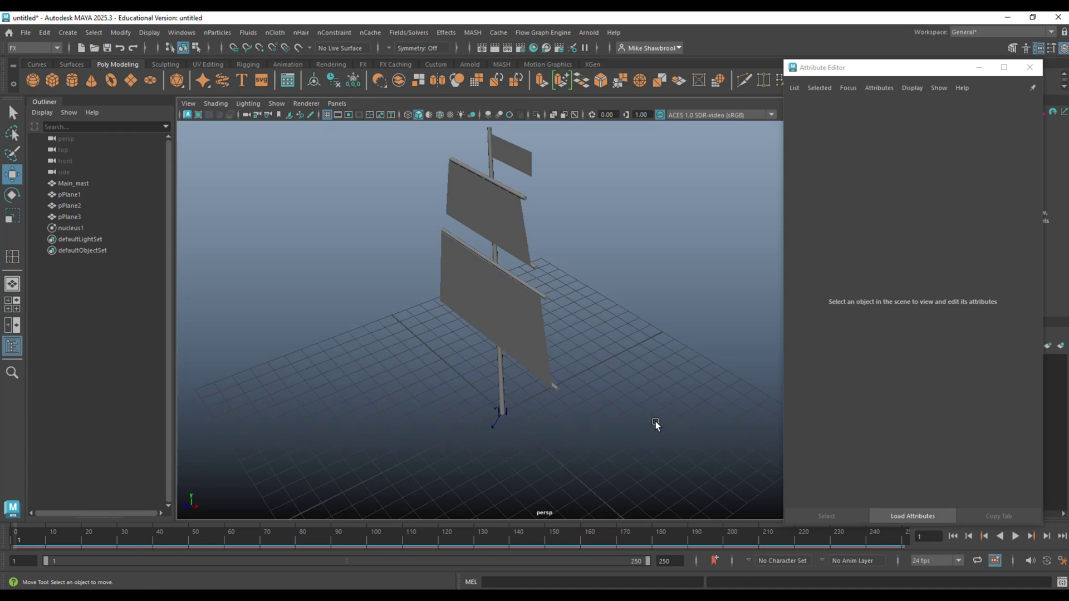
scroll(656, 422, up, 10)
scroll(617, 405, down, 5)
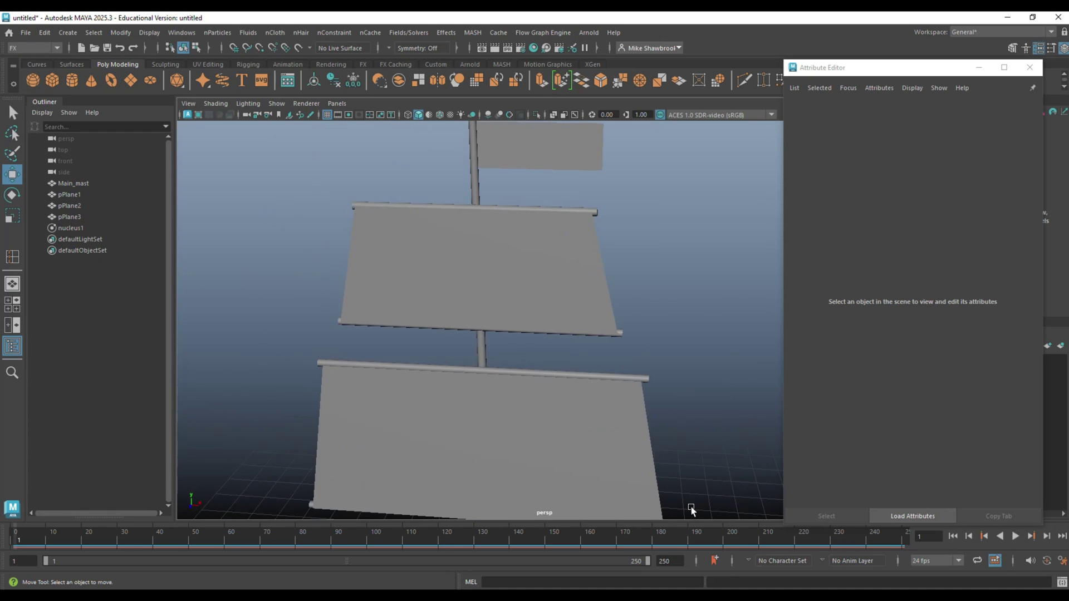
scroll(556, 191, up, 3)
scroll(530, 230, down, 5)
click(524, 269)
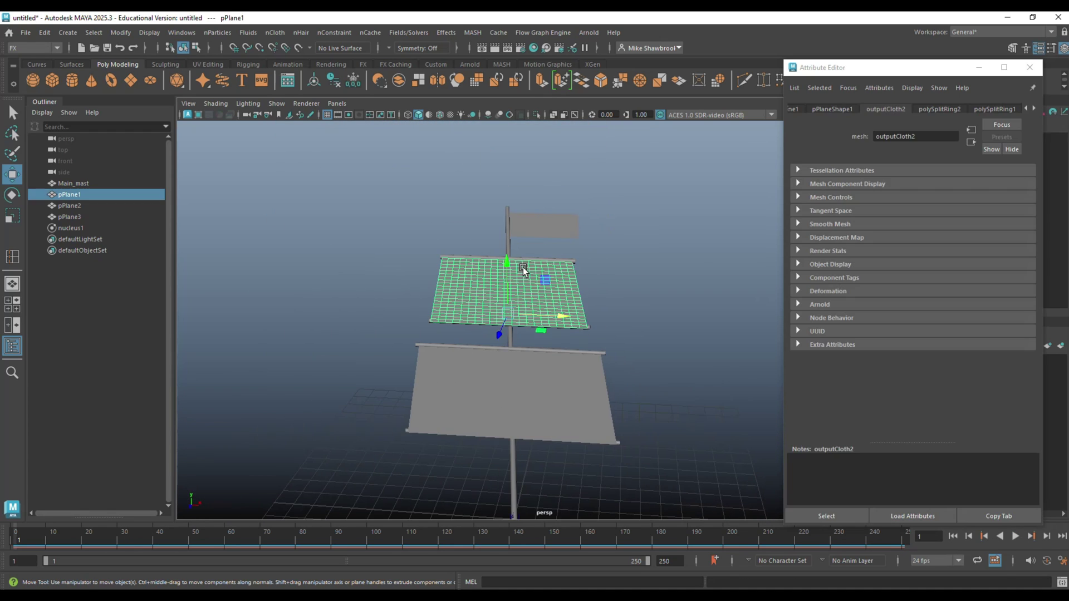
click(552, 406)
click(531, 237)
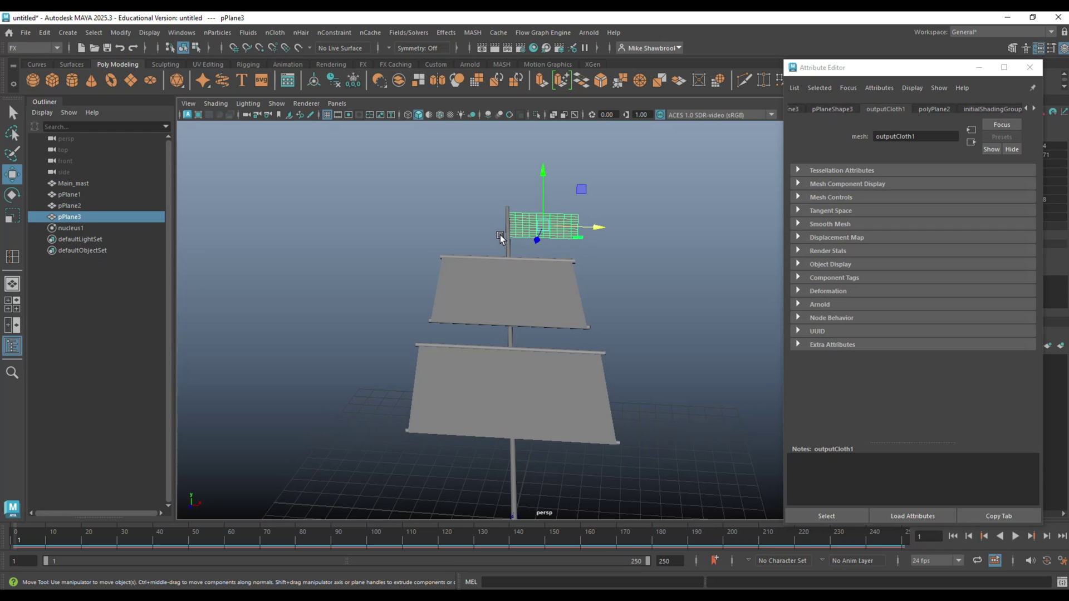
click(503, 238)
alt+drag(581, 304, 543, 340)
scroll(465, 356, up, 5)
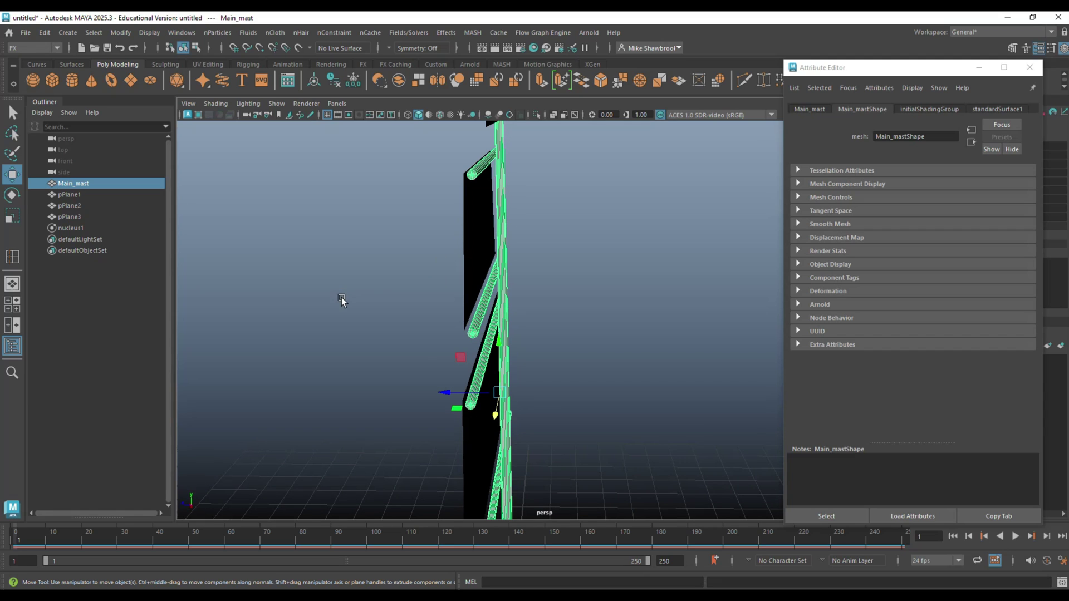
alt+drag(538, 323, 542, 310)
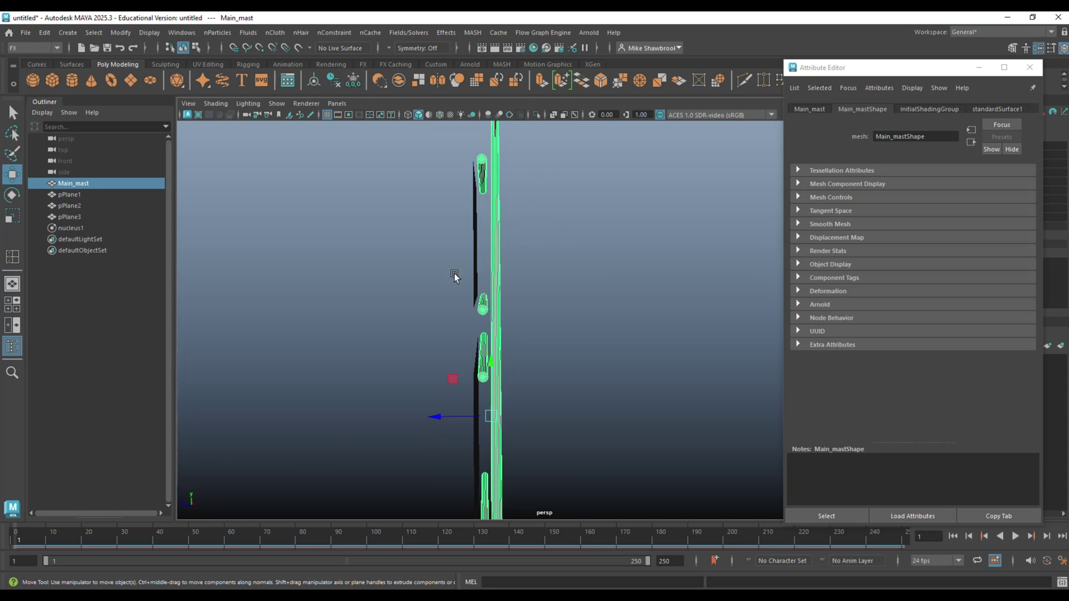
alt+drag(342, 298, 369, 280)
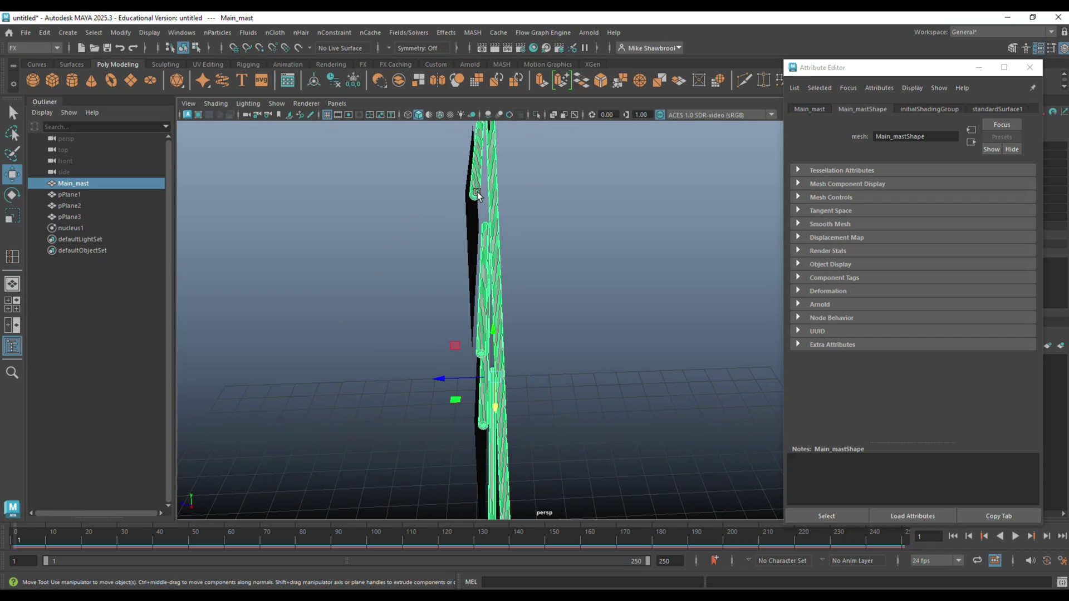
alt+drag(473, 197, 590, 229)
scroll(591, 252, down, 3)
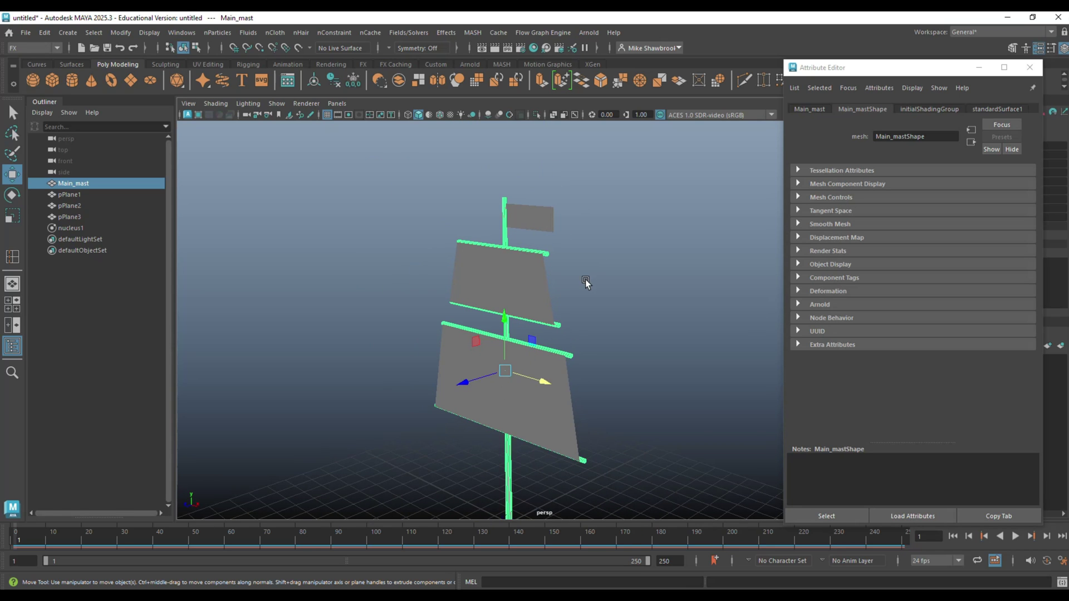
alt+middle_drag(580, 287, 550, 258)
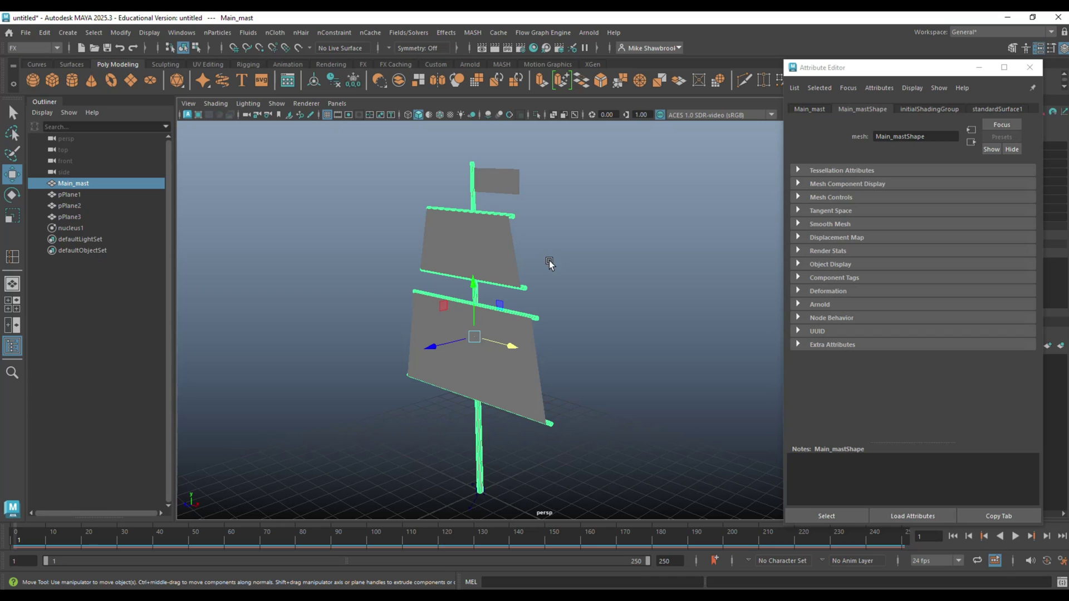
Step: Make the flag, middle sail and lower sail planes into nCloth objects
click(503, 184)
shift+click(505, 256)
shift+click(506, 343)
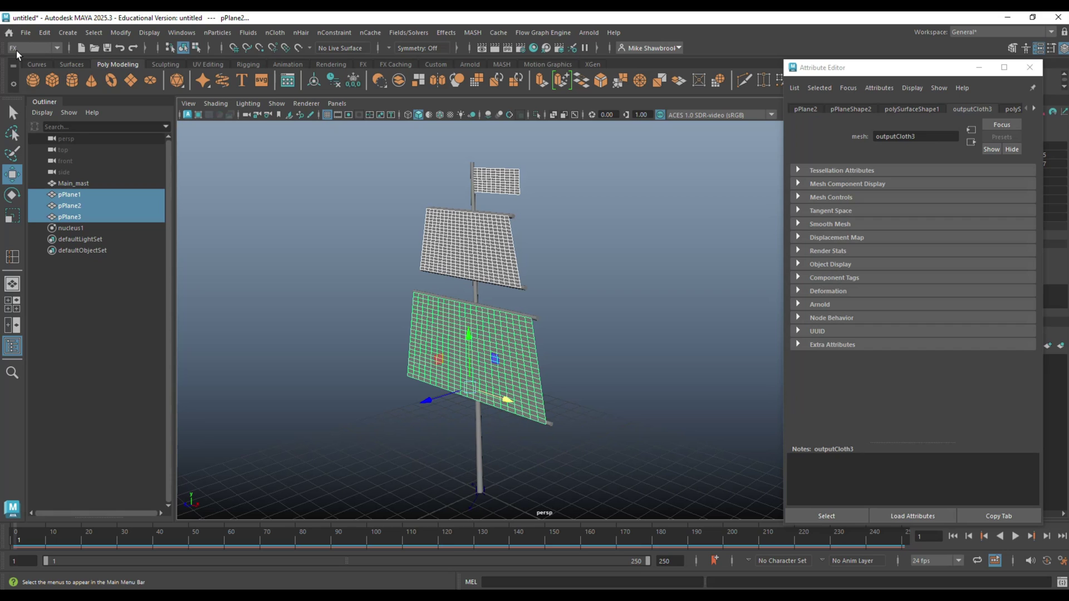
click(285, 37)
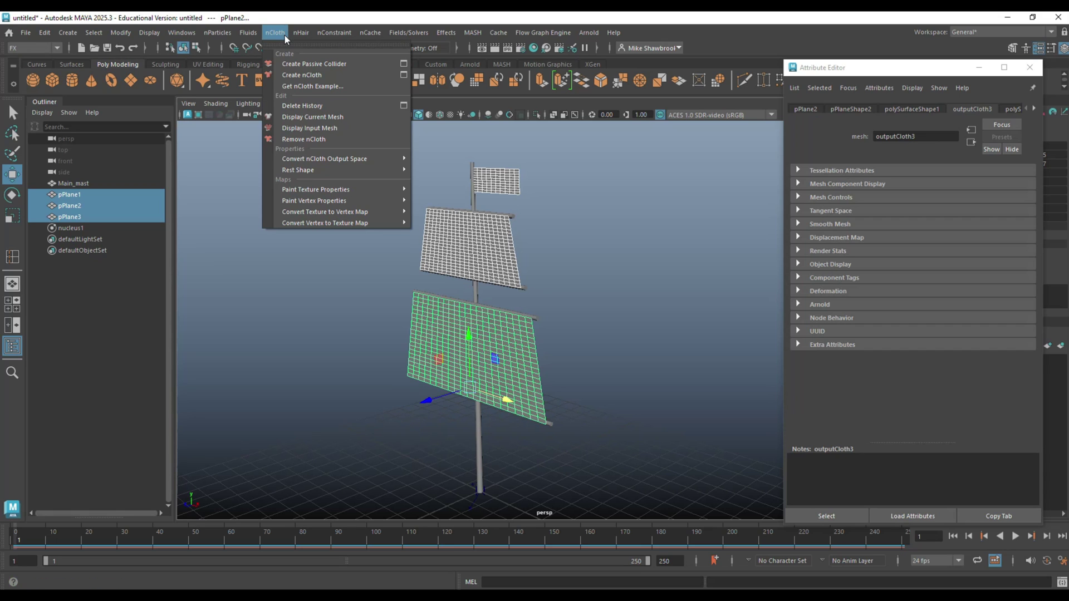
click(316, 77)
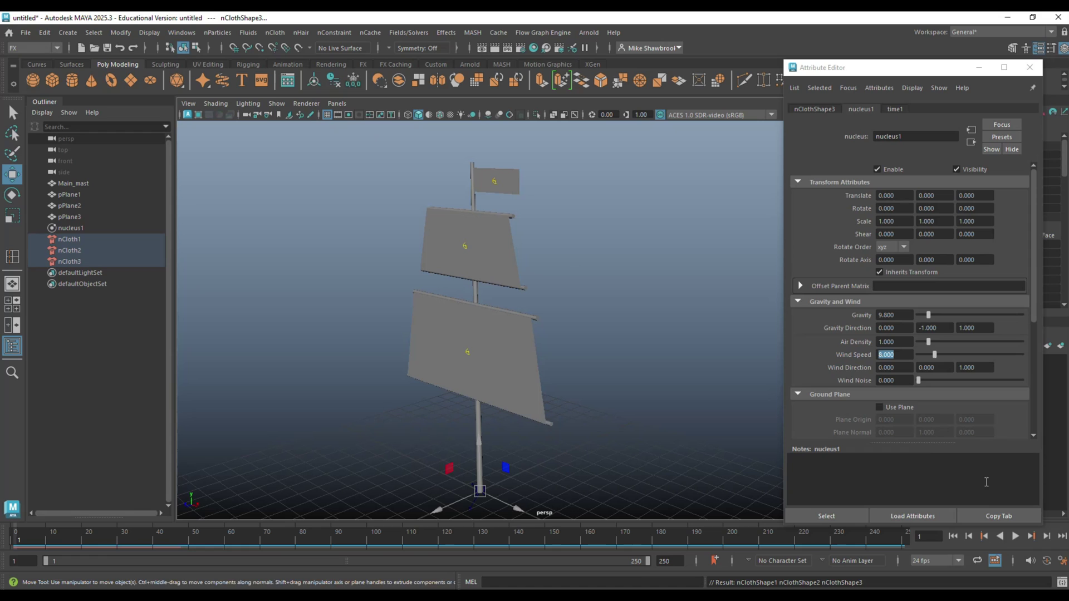
Step: Play the simulation to watch the sails fall, then rewind to frame 1
click(1015, 537)
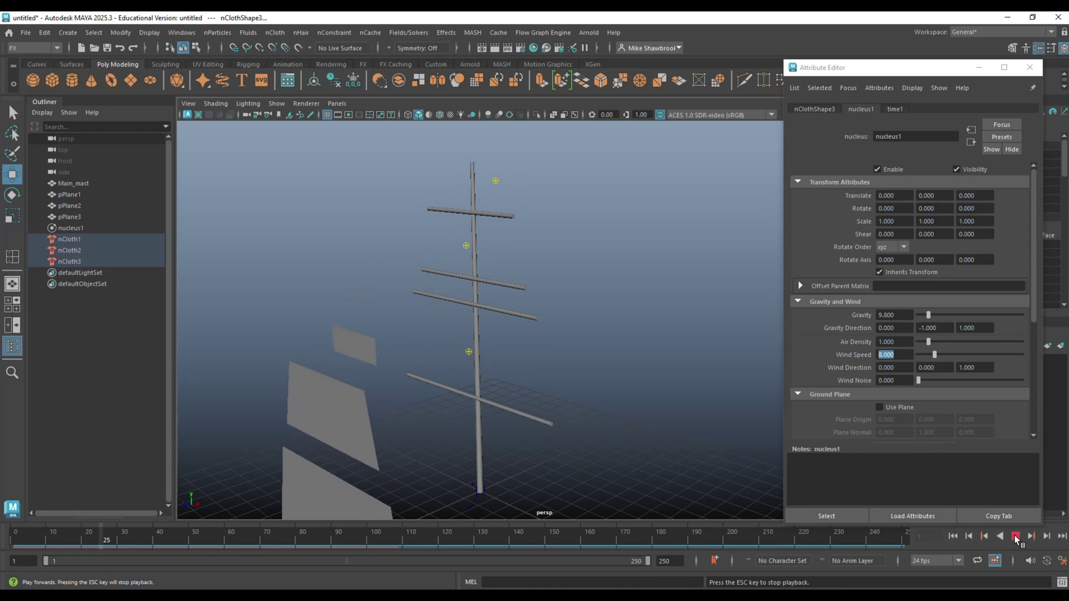
click(1016, 537)
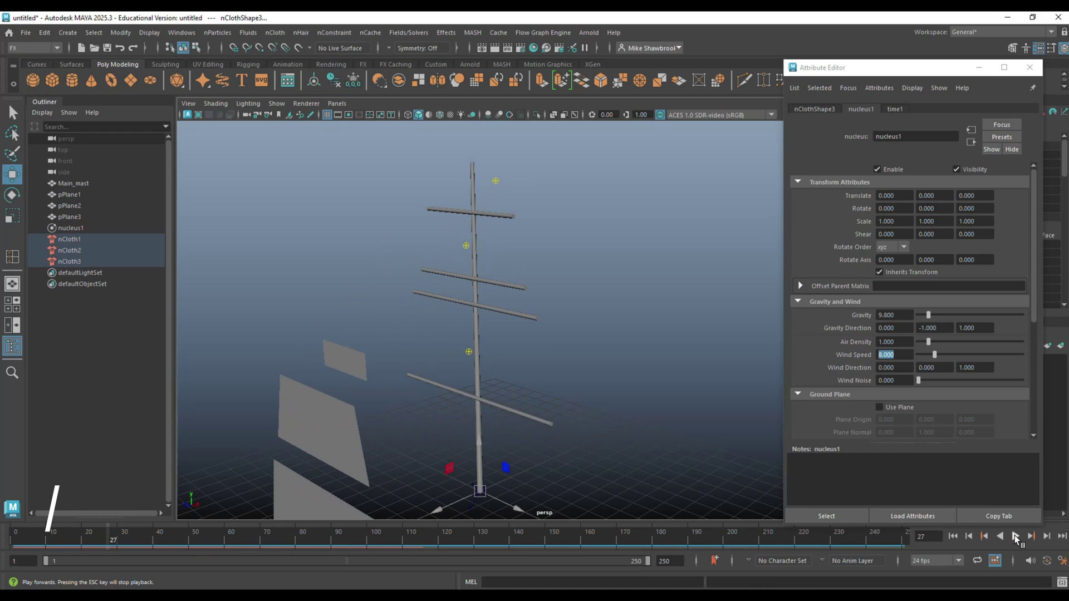
click(953, 537)
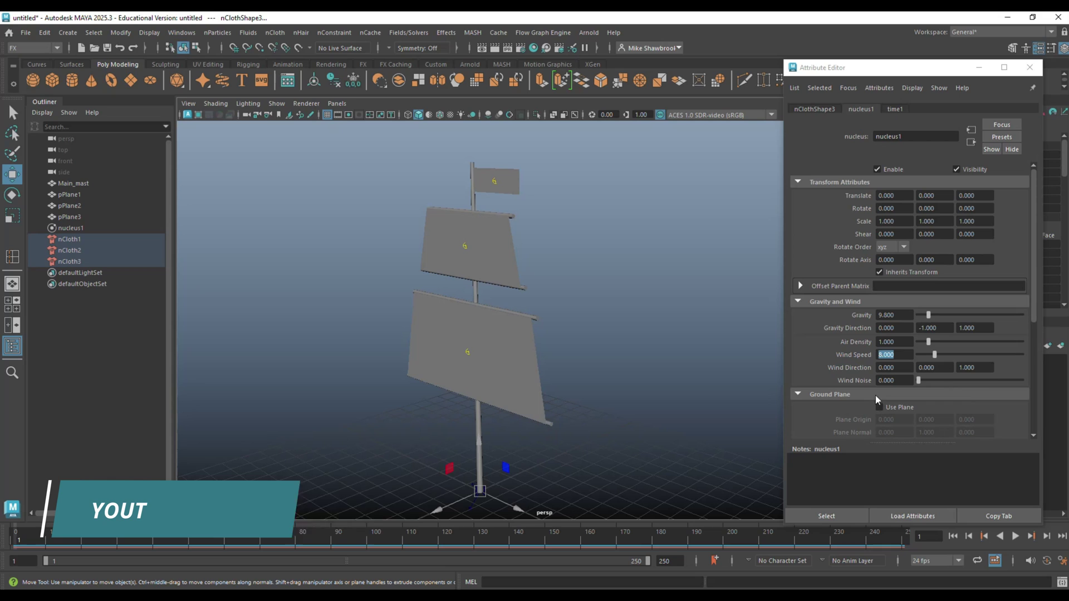
Step: Set nucleus1 Wind Direction Z to 0 and orbit the view to face the sails
click(988, 368)
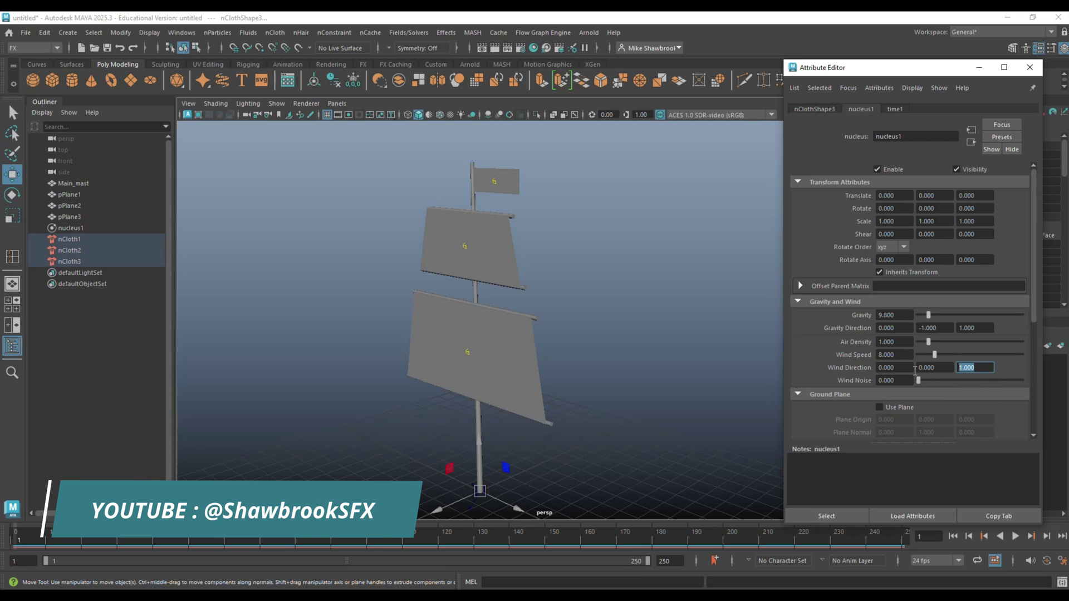
text(0)
key(Return)
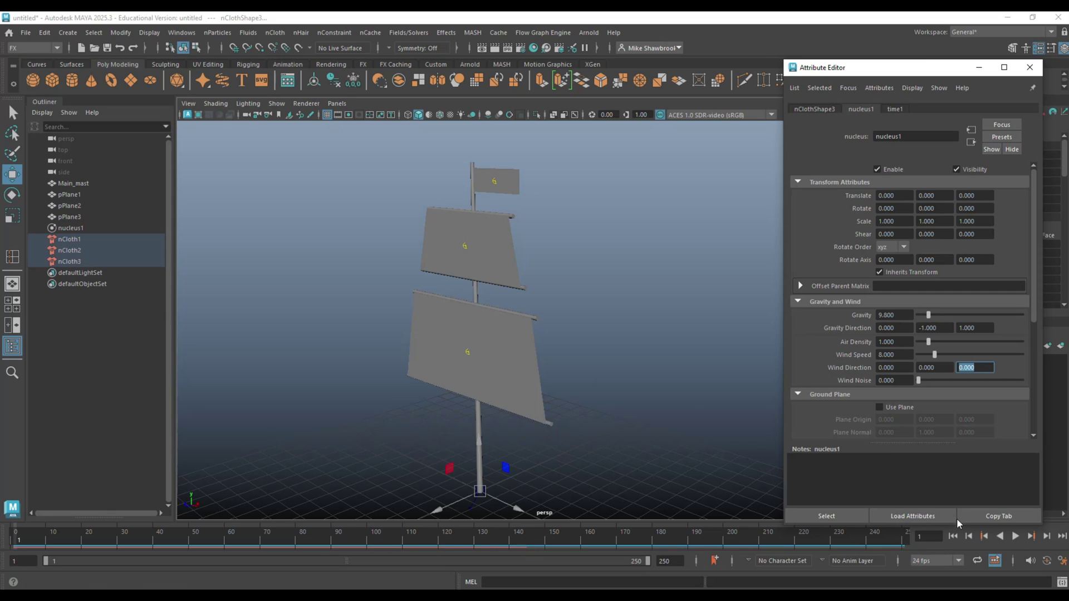
click(953, 536)
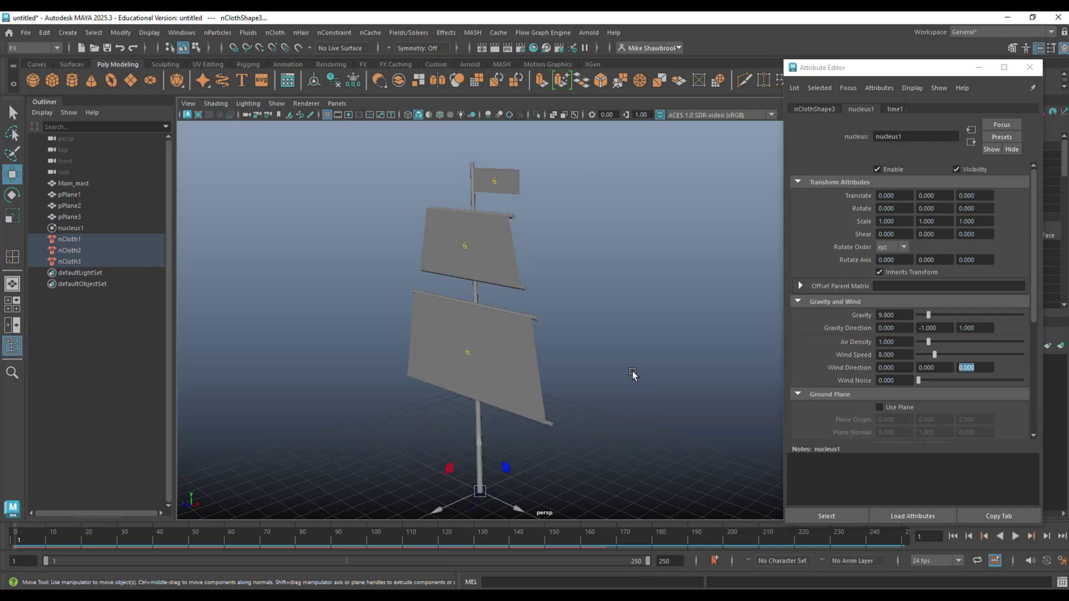
alt+drag(587, 345, 650, 358)
Step: Select the flag's mast-side vertex column and all four corner vertices of the middle sail
click(541, 192)
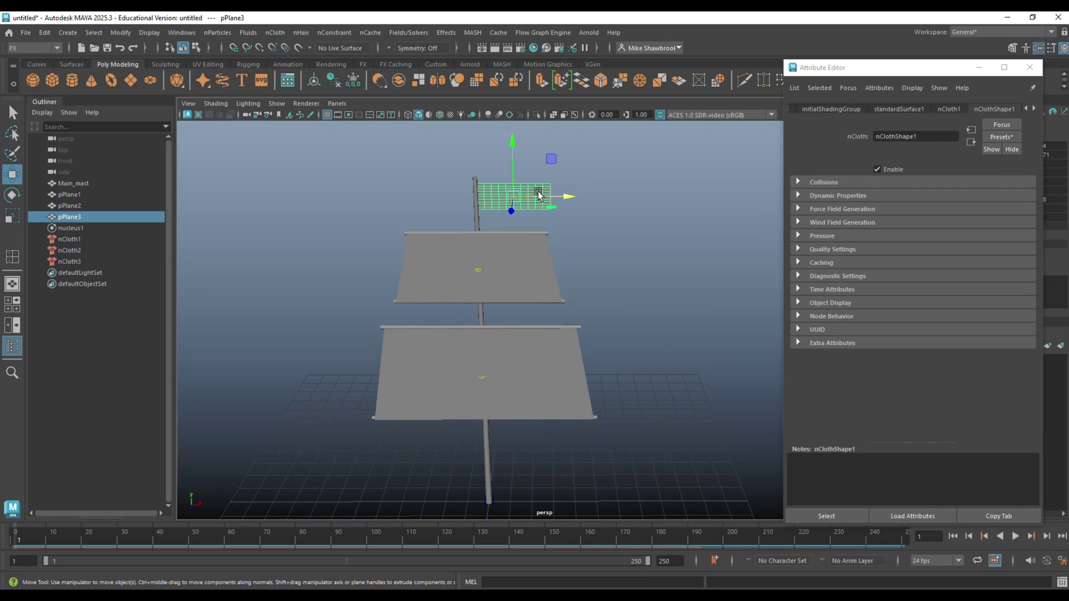
right_drag(483, 194, 453, 191)
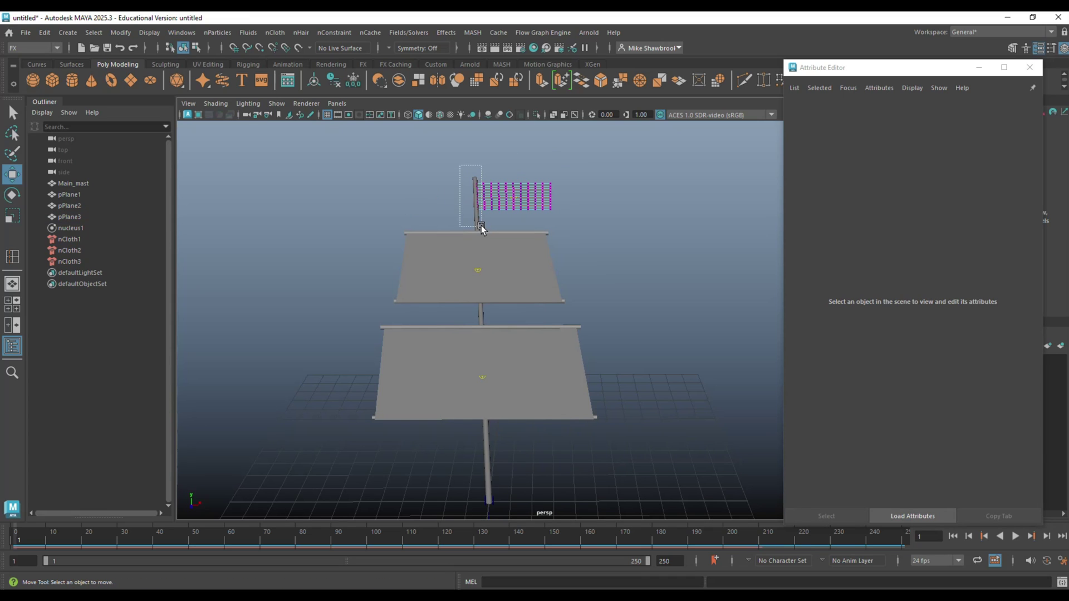
drag(481, 225, 479, 222)
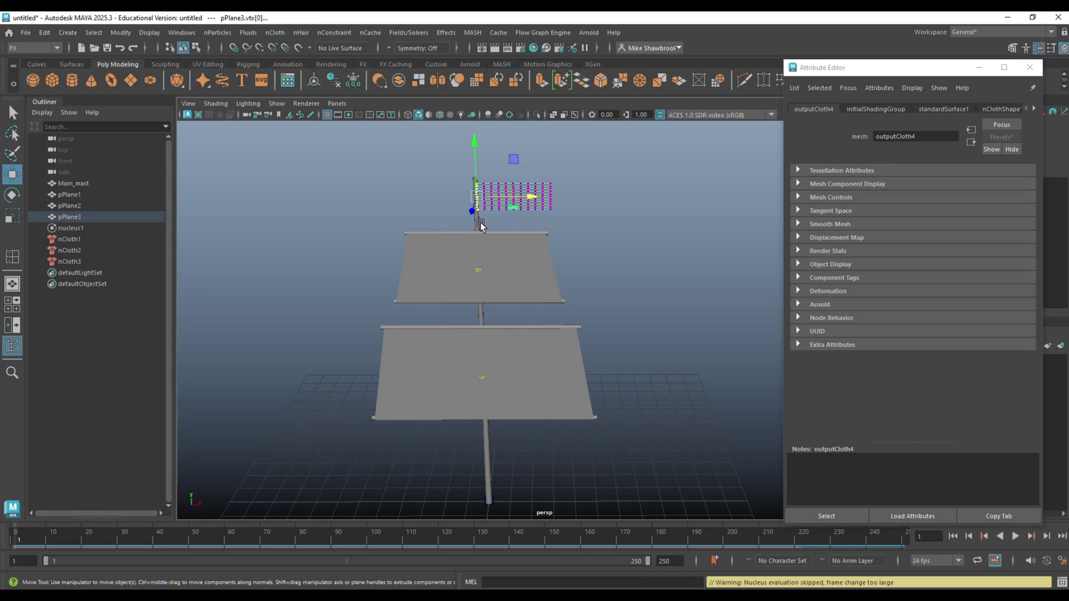
click(534, 269)
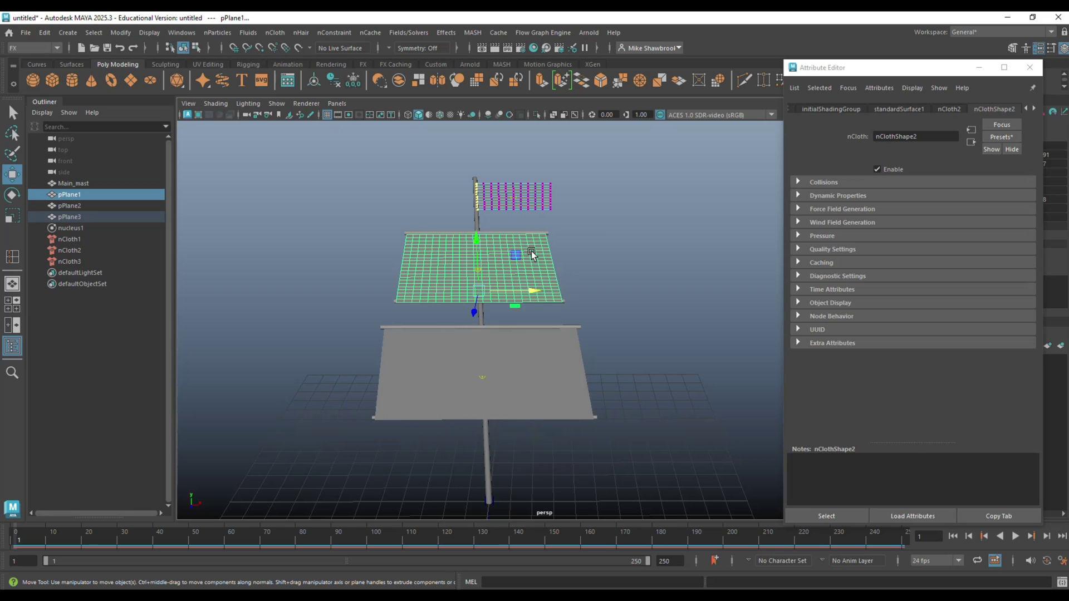
right_drag(532, 255, 474, 245)
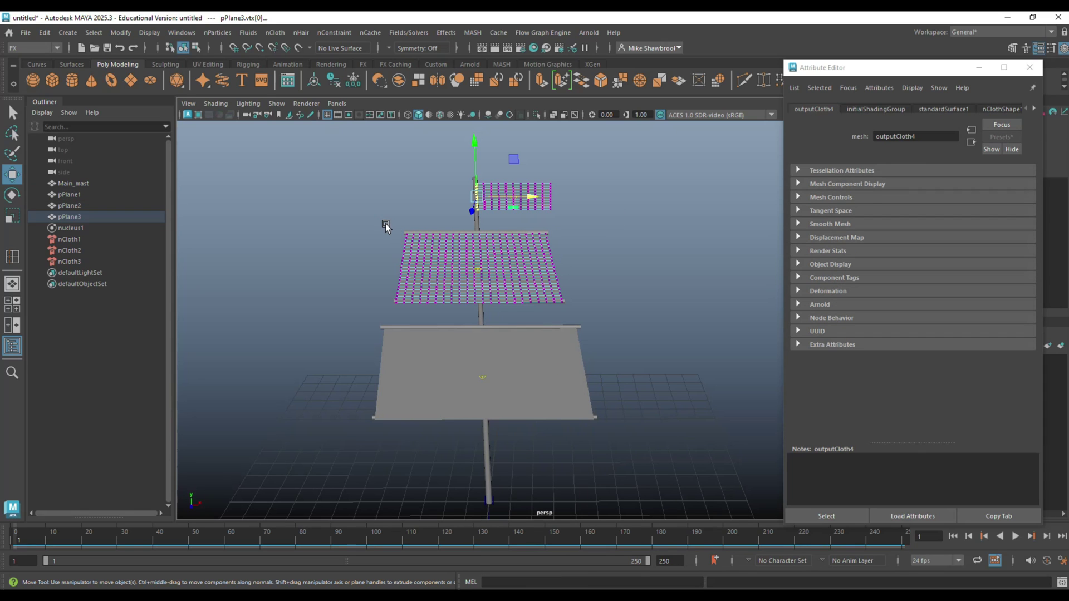
shift+click(409, 234)
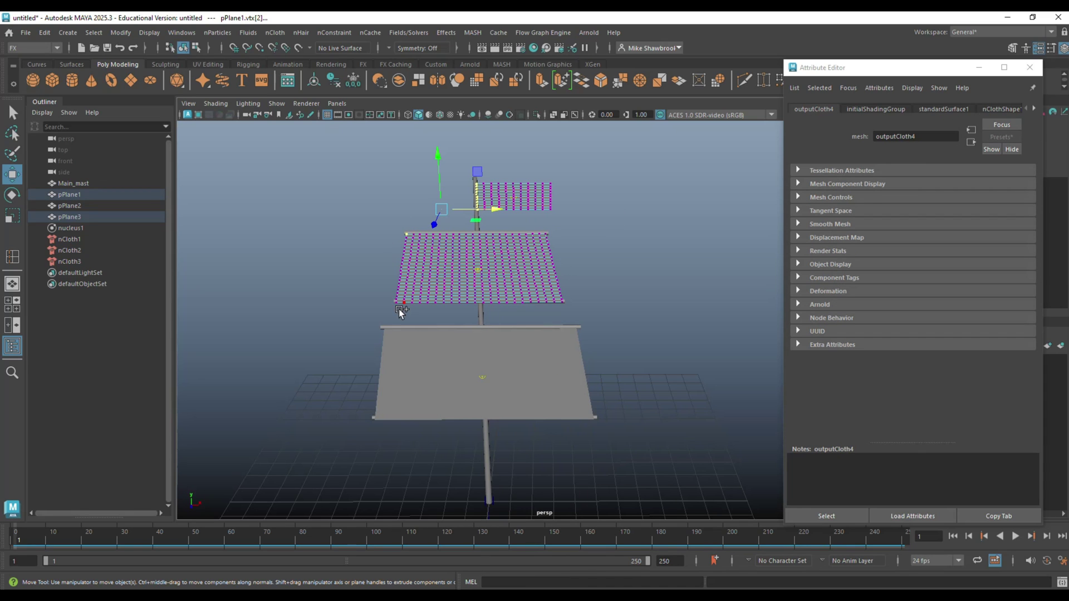
shift+drag(399, 301, 398, 301)
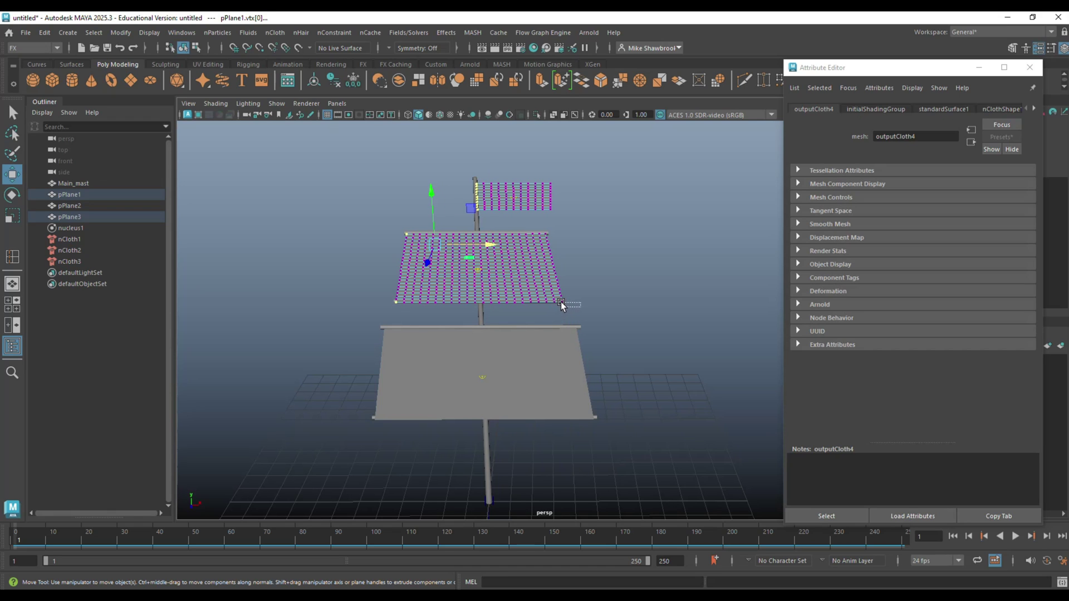
shift+drag(560, 302, 560, 300)
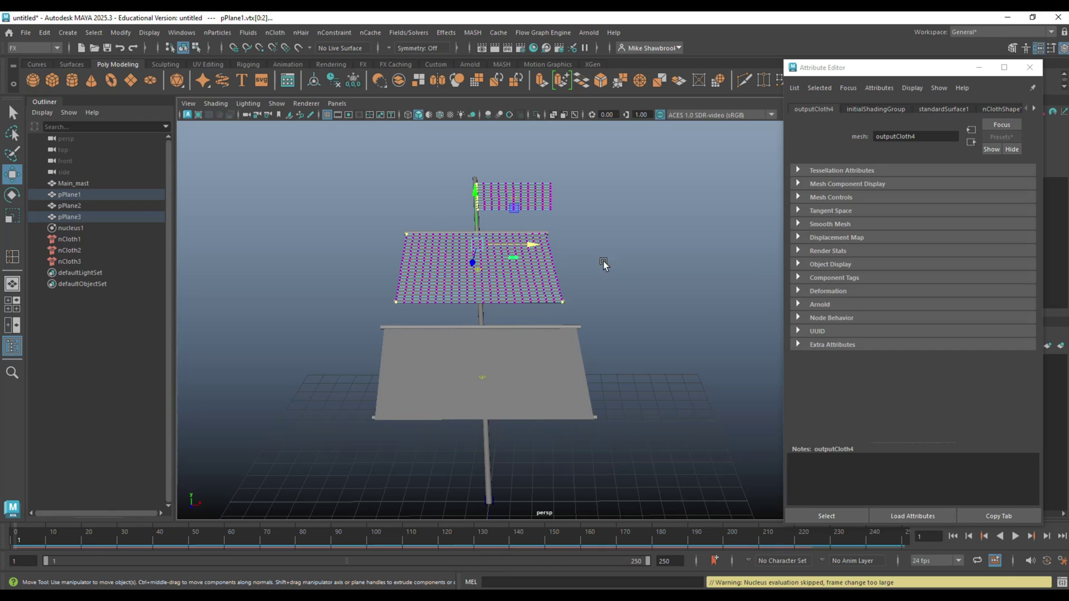
shift+click(543, 234)
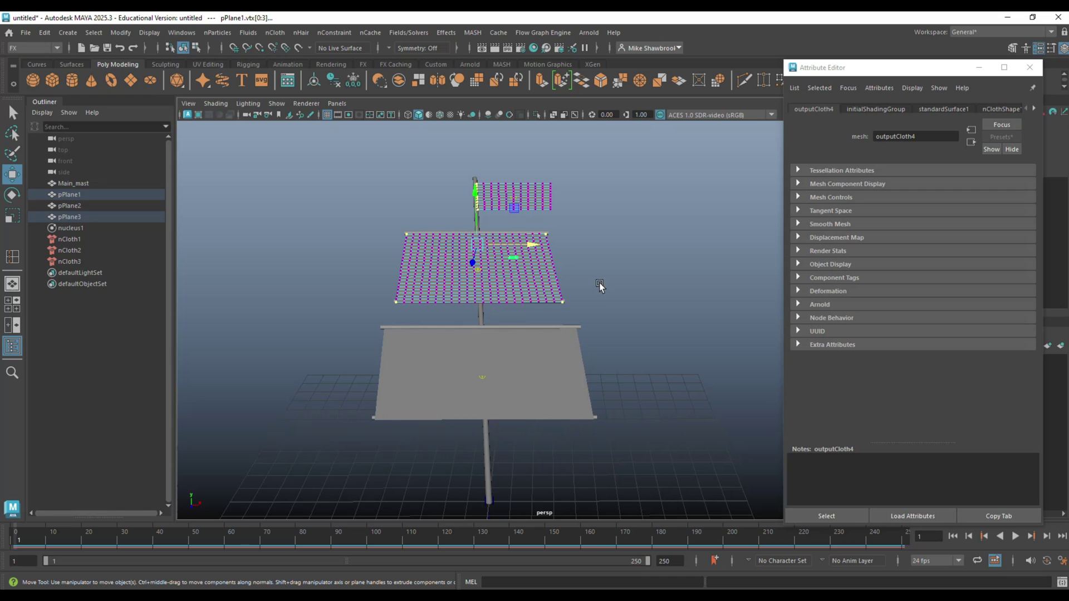
Step: Select the lower sail's bottom-left, bottom-right and top-right corner vertices
click(532, 381)
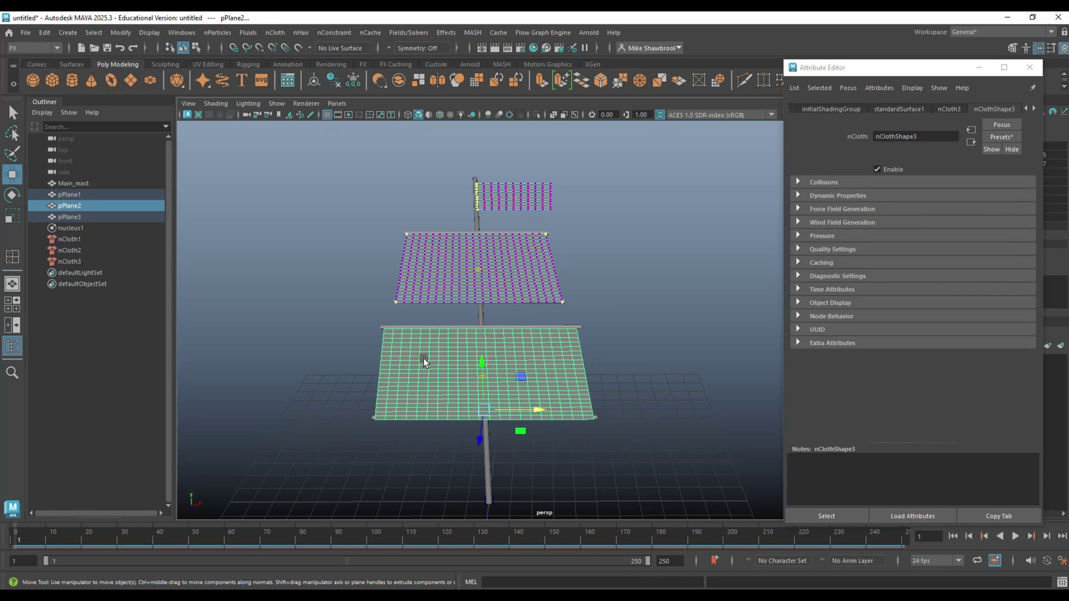
right_drag(422, 359, 370, 237)
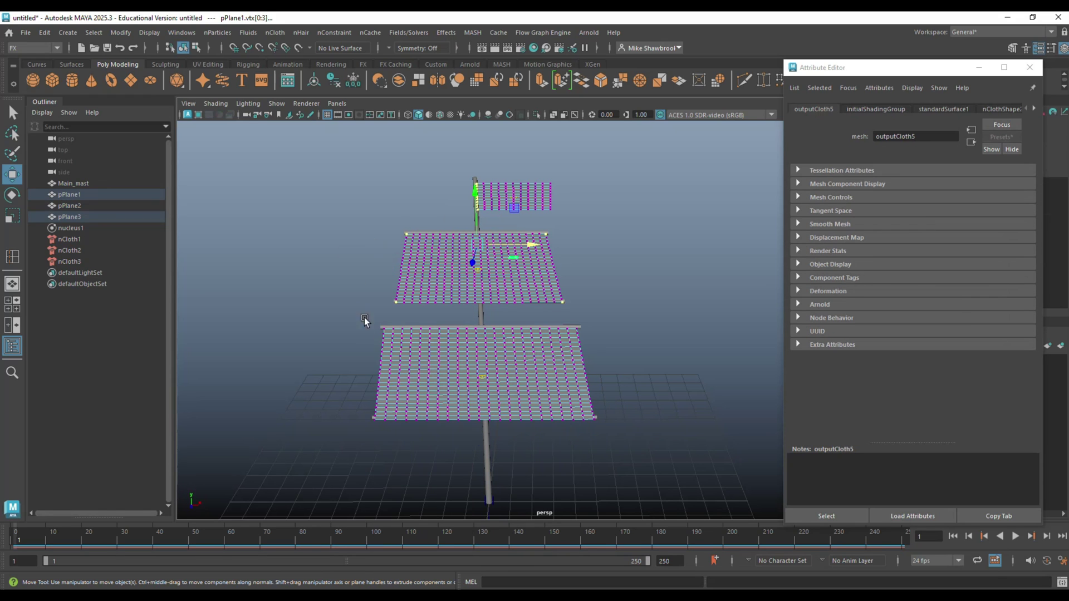
drag(375, 319, 386, 331)
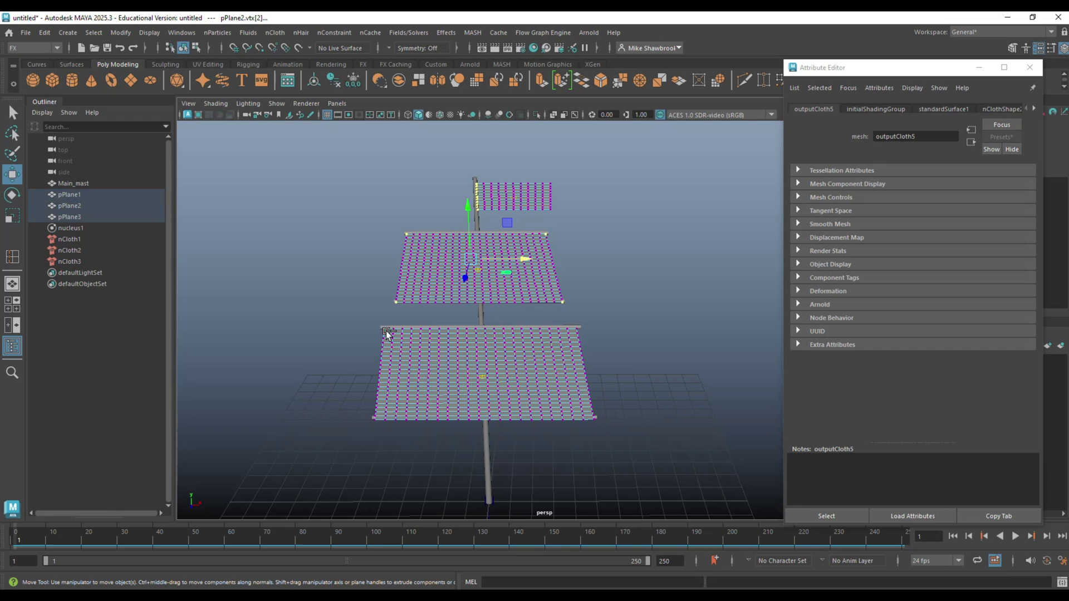
shift+drag(376, 415, 372, 419)
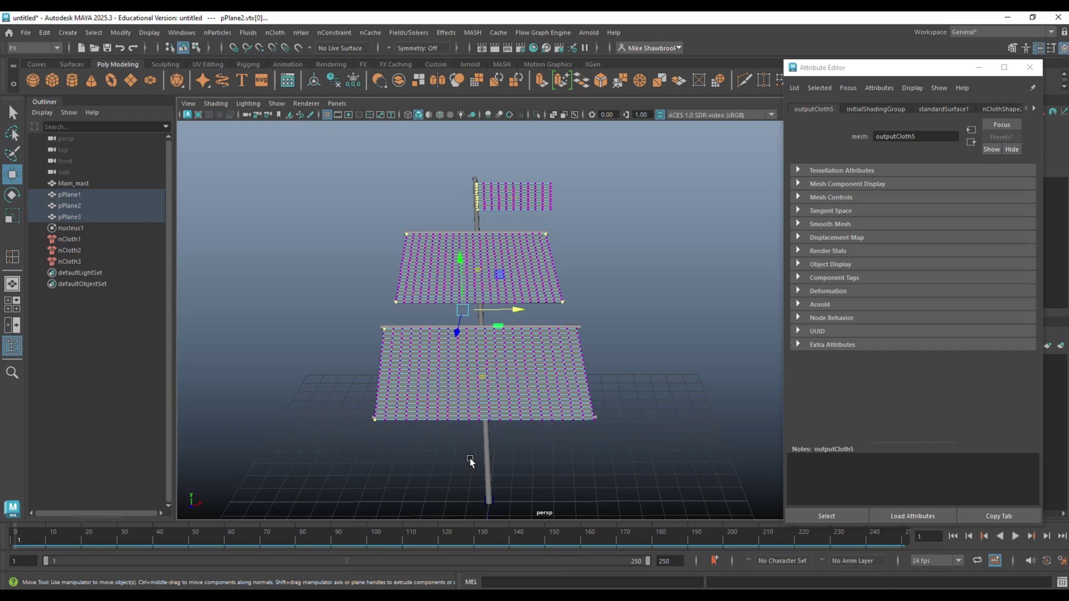
shift+drag(589, 418, 611, 443)
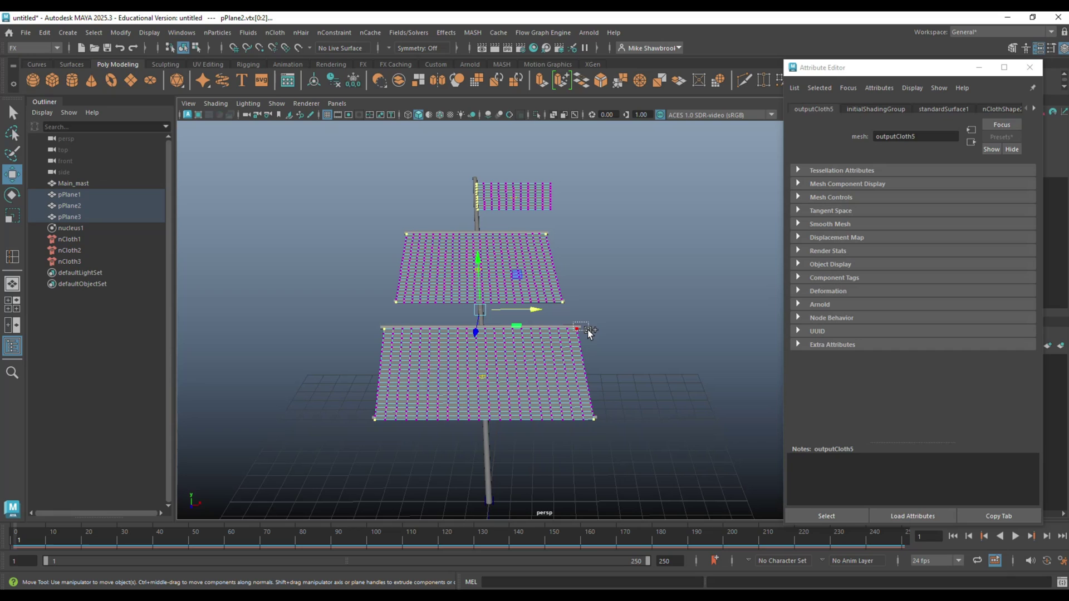
shift+drag(589, 331, 590, 335)
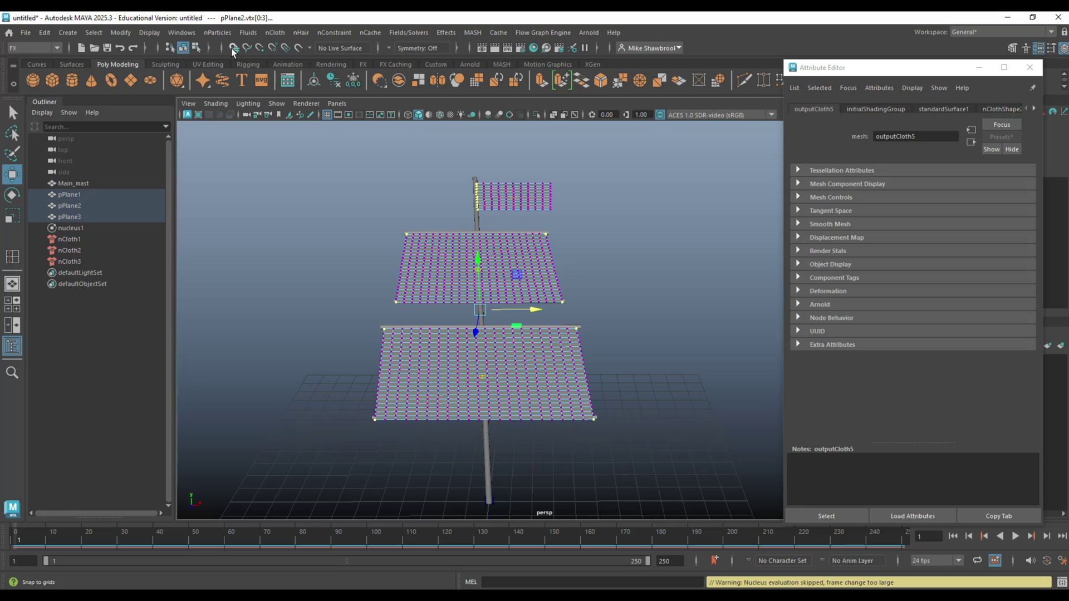
Step: Pin the selected sail and flag vertices with a Transform Constraint, dynamicConstraint1
click(339, 31)
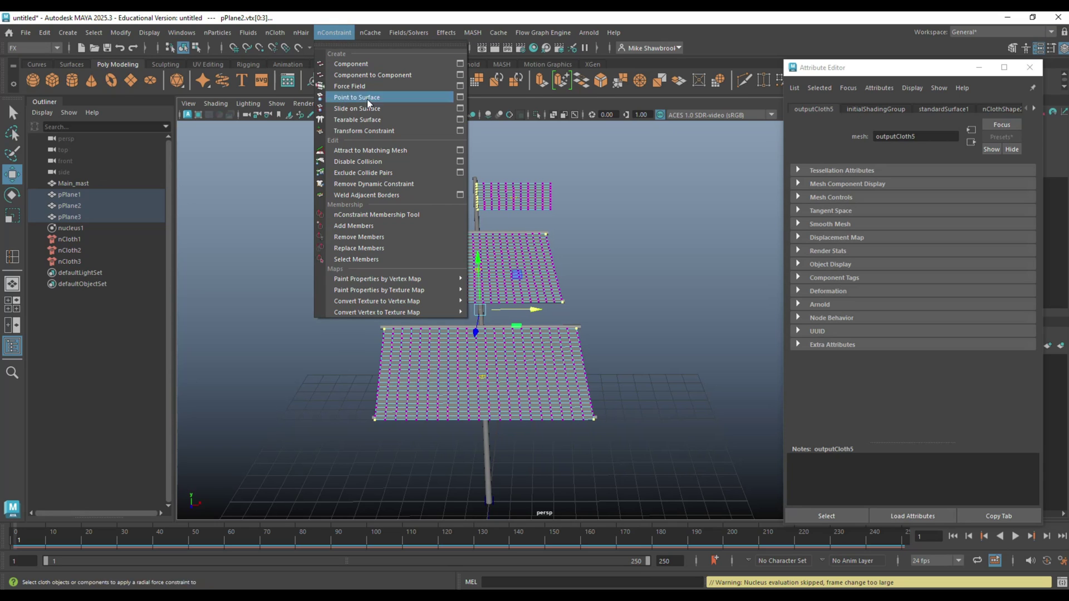
click(413, 129)
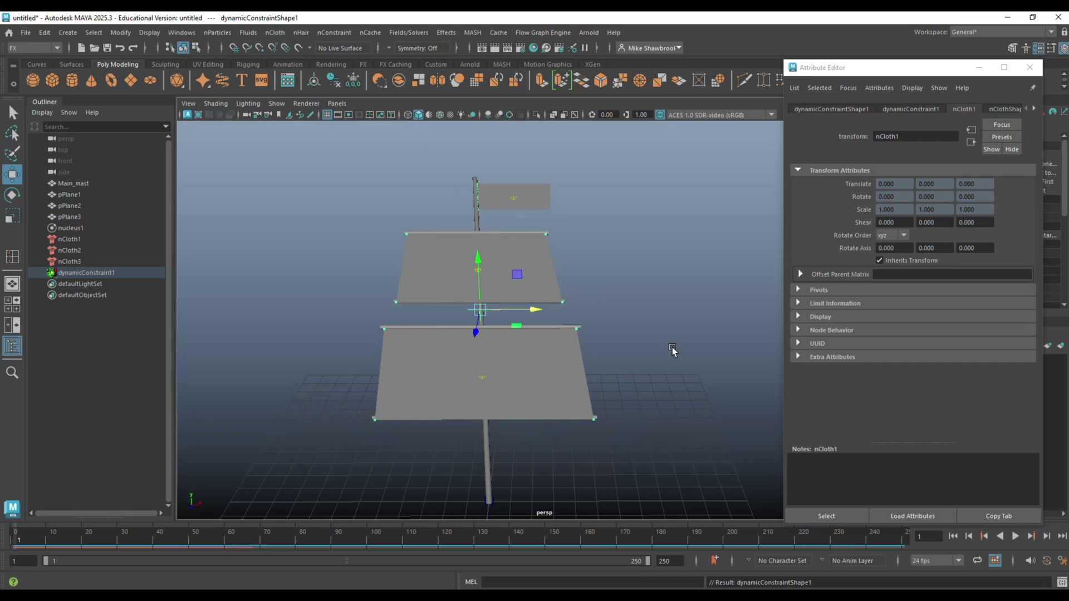
alt+drag(673, 349, 614, 356)
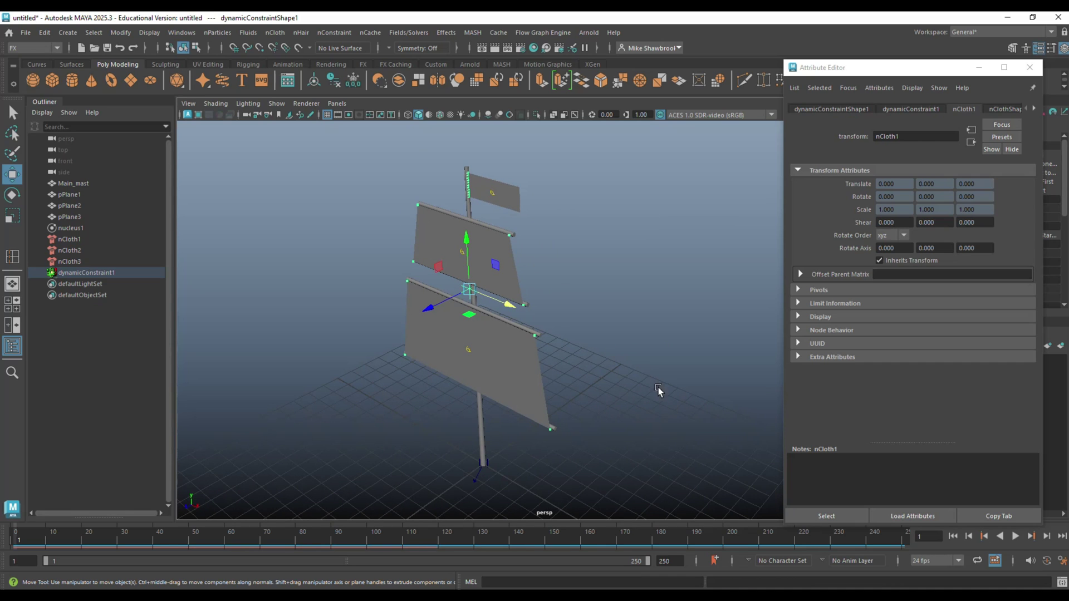
Step: Play briefly, then review nucleus1's wind settings through nCloth1, nCloth2 and nCloth3
click(1016, 536)
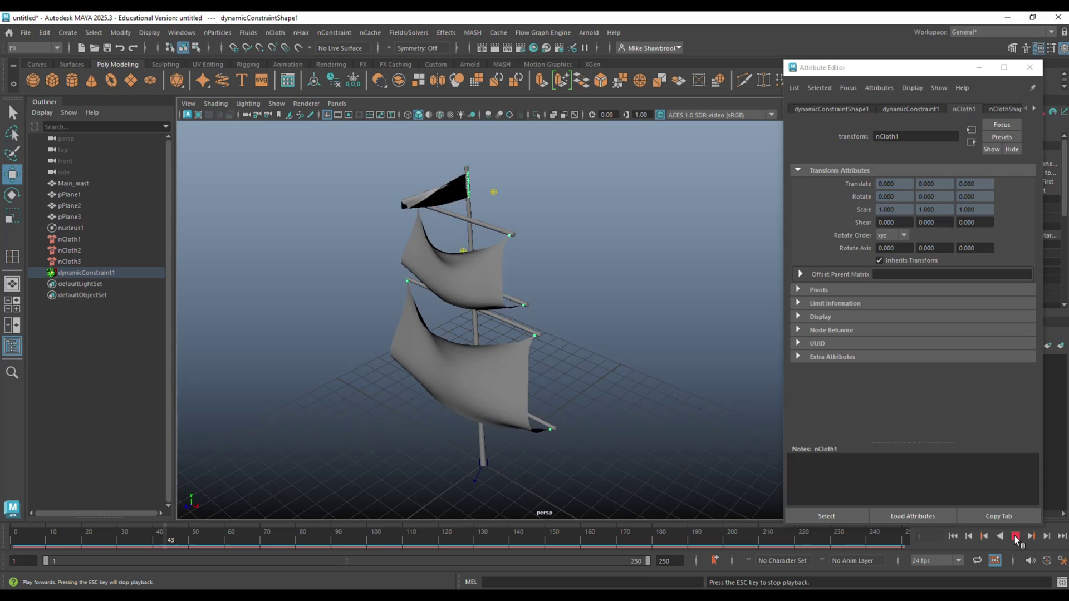
click(1015, 537)
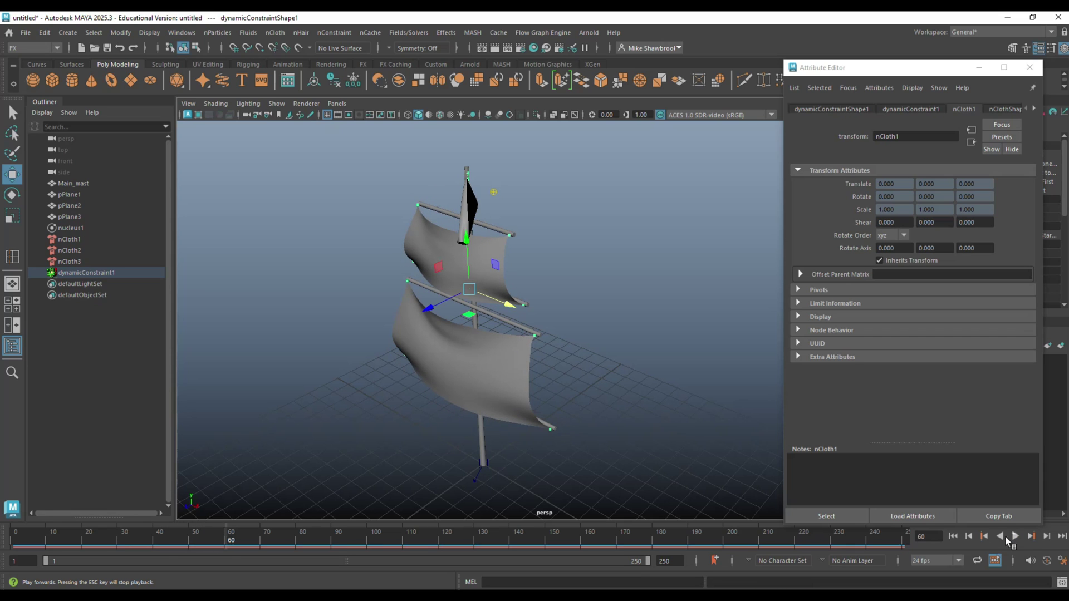
click(70, 239)
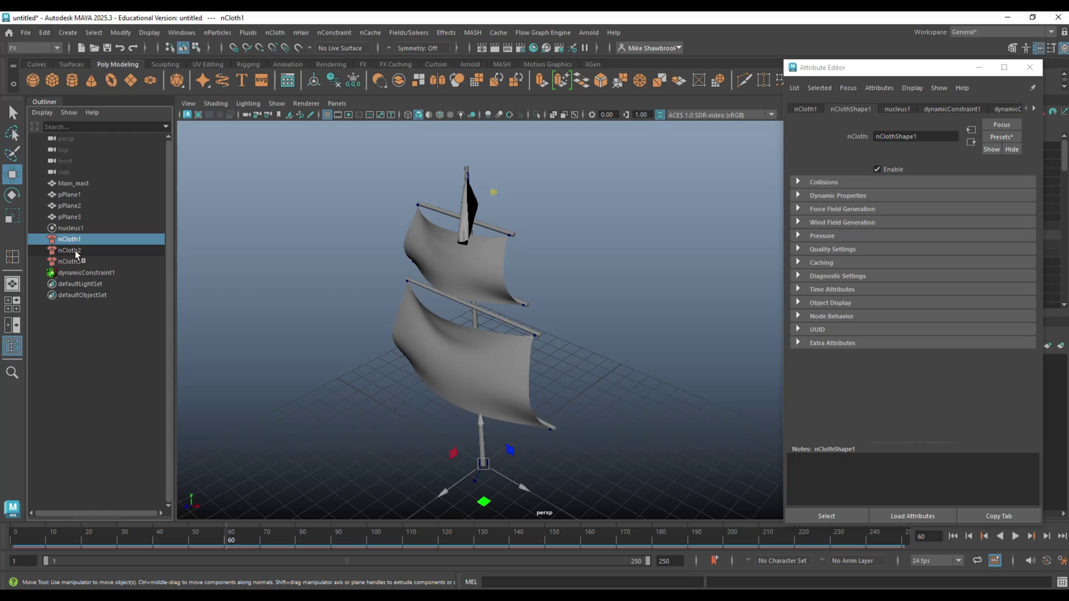
click(903, 111)
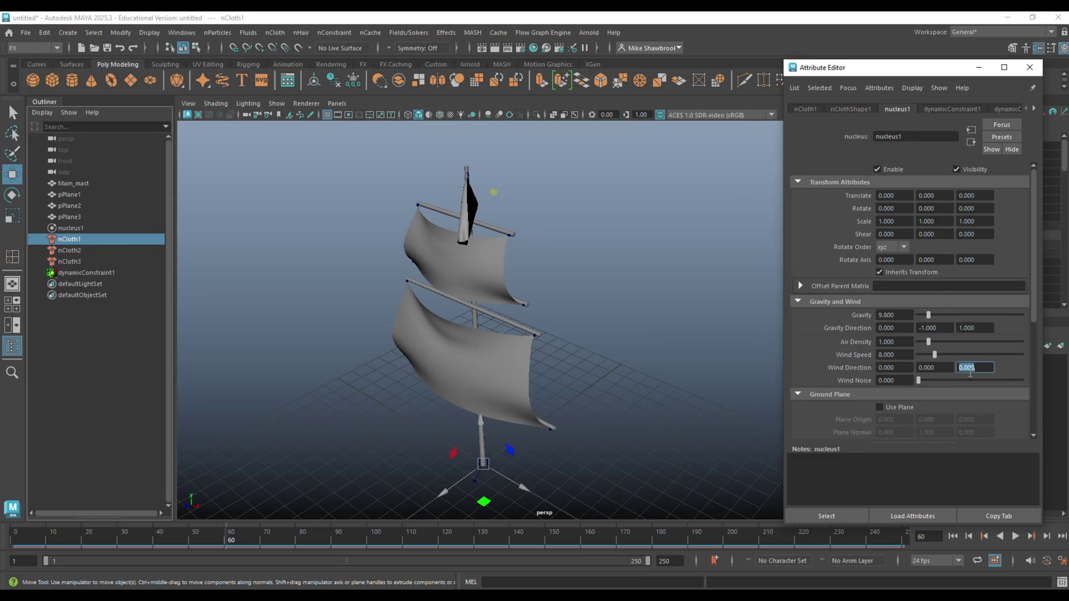
click(71, 250)
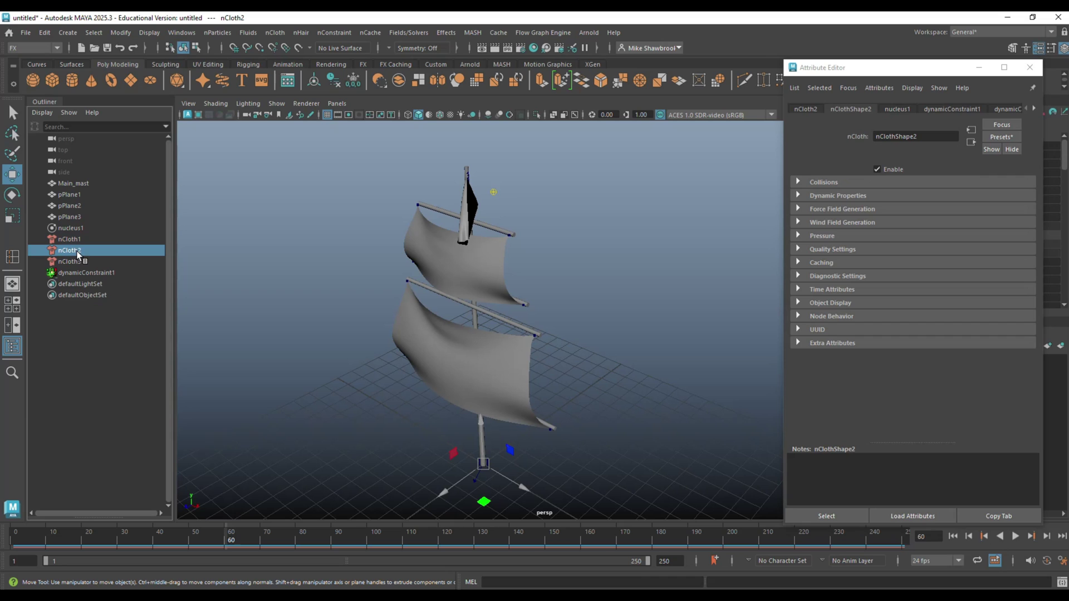
click(894, 110)
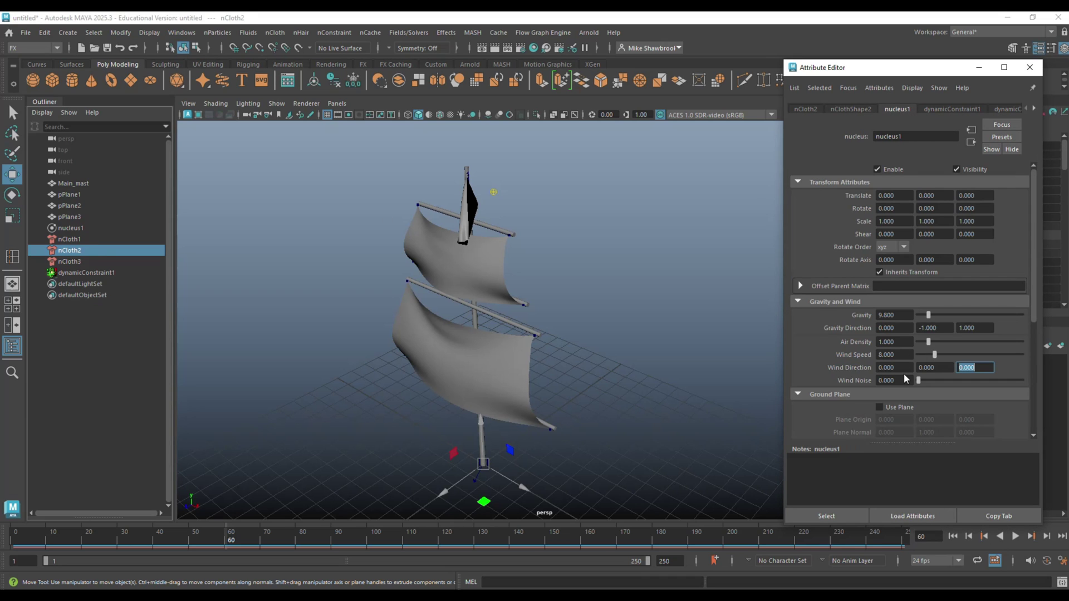
click(70, 261)
click(897, 108)
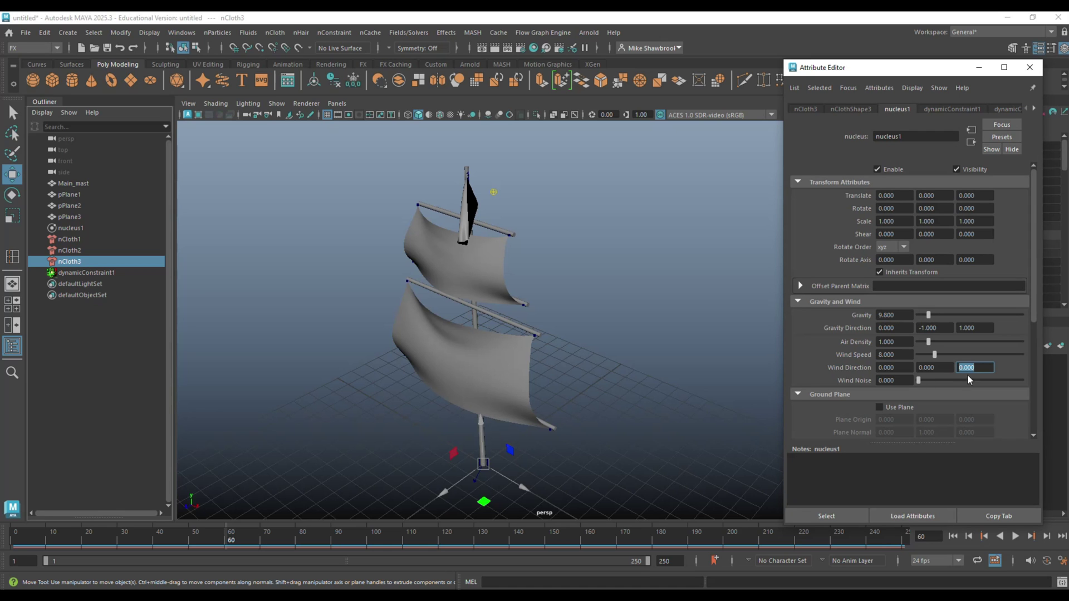
click(948, 370)
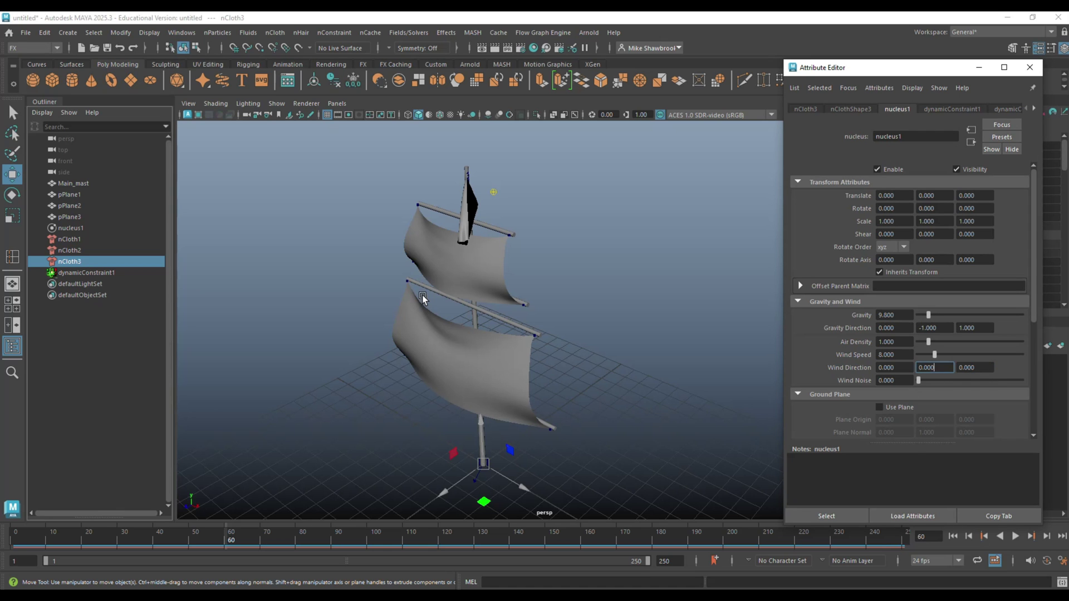
Step: Replay the simulation from frame 1 while orbiting around the mast
alt+drag(419, 283, 482, 290)
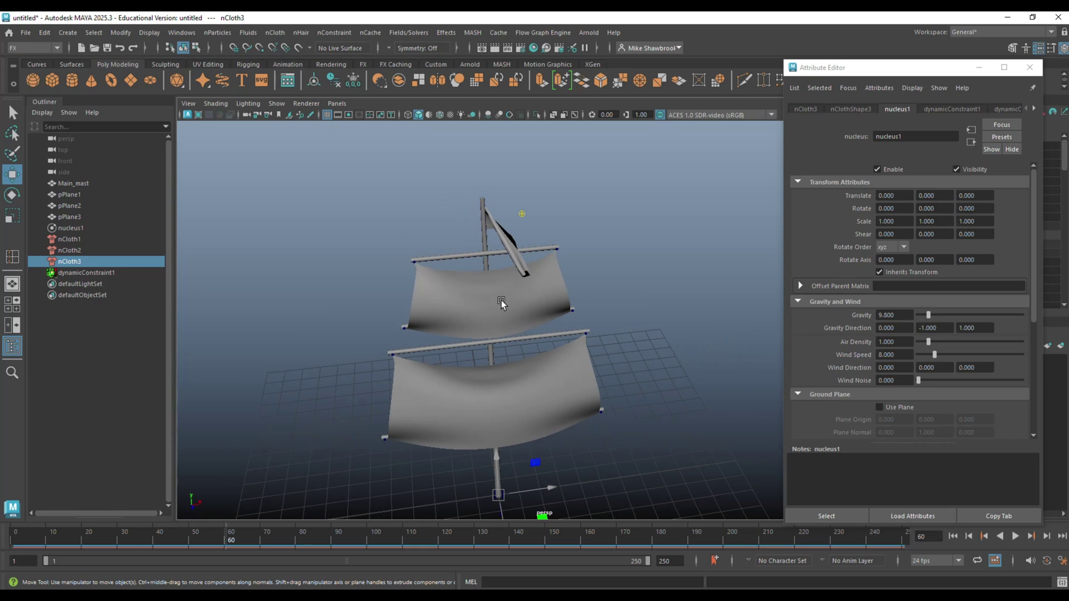
click(953, 535)
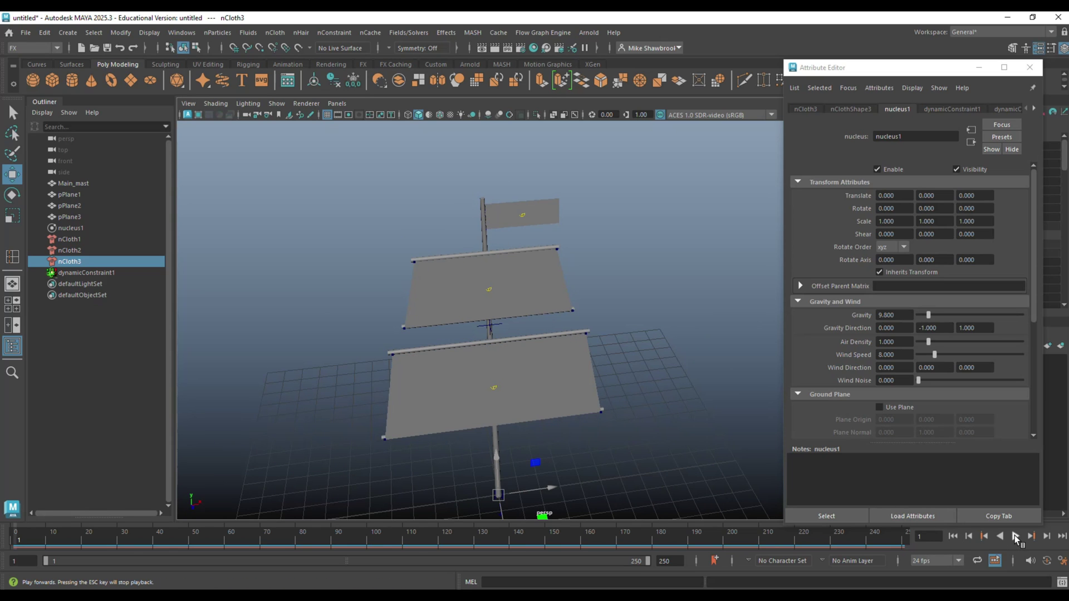
click(1015, 535)
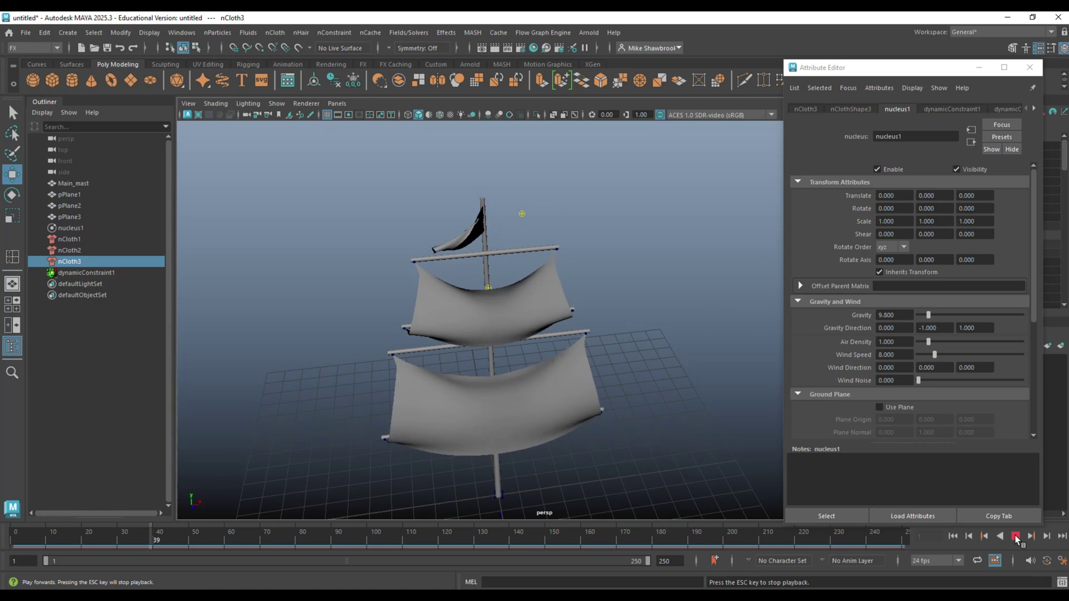
alt+drag(580, 491, 661, 460)
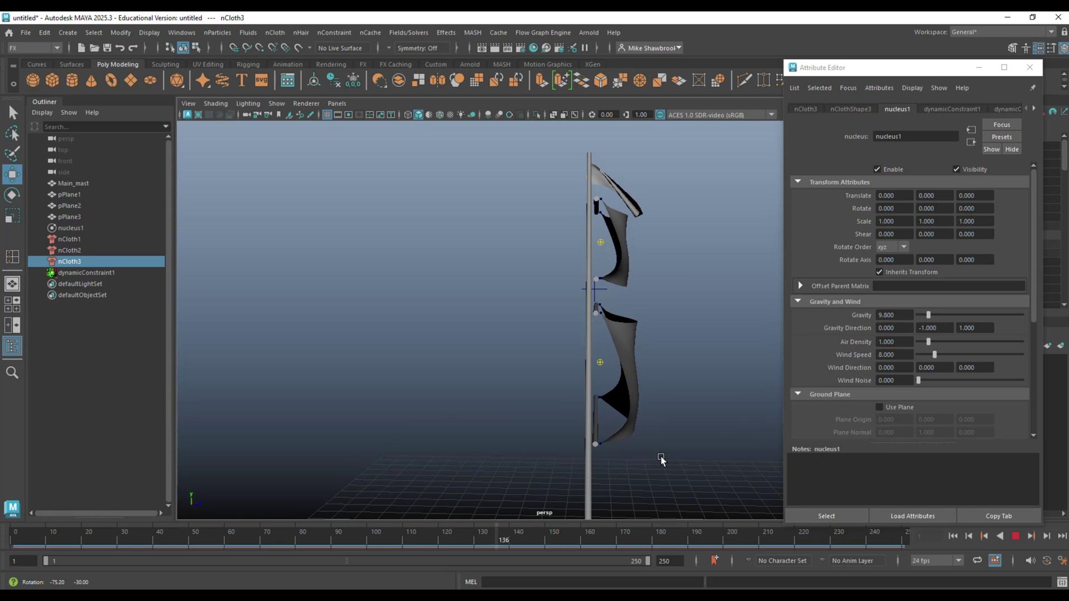
alt+drag(661, 460, 442, 470)
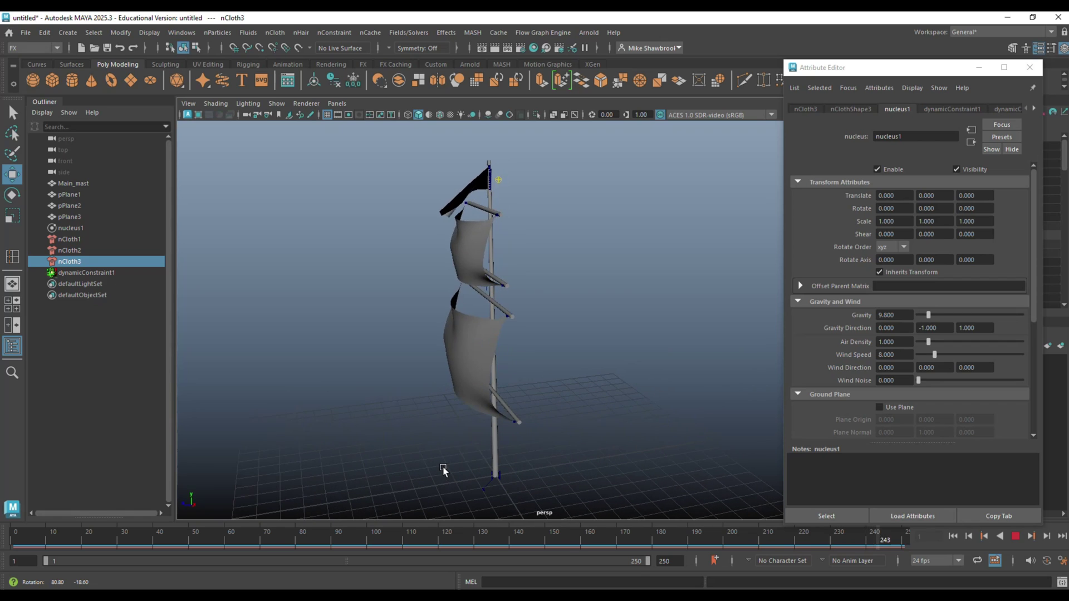
Step: Stop playback and bring up nucleus1's gravity and wind settings through nCloth1
click(1016, 536)
click(76, 241)
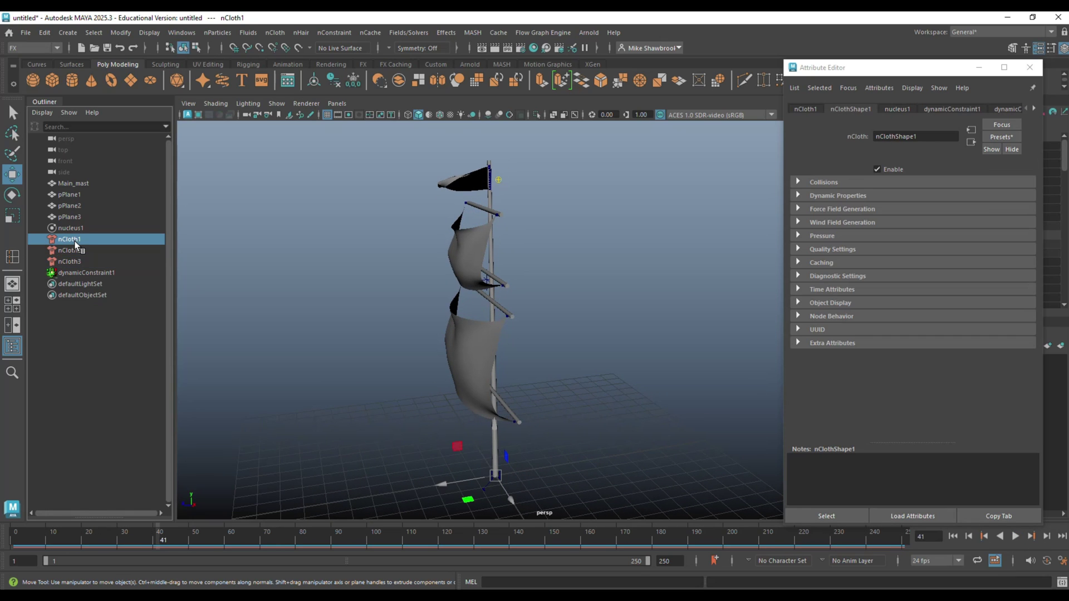
click(898, 109)
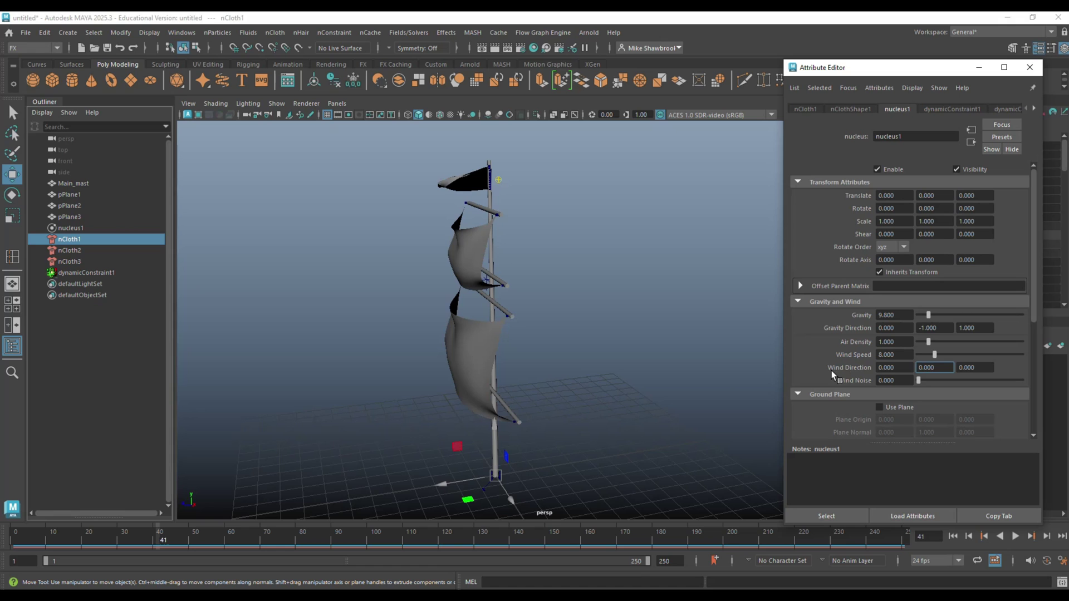
mouse_move(615, 429)
alt+mouse_down()
mouse_move(654, 430)
mouse_move(610, 437)
alt+mouse_up()
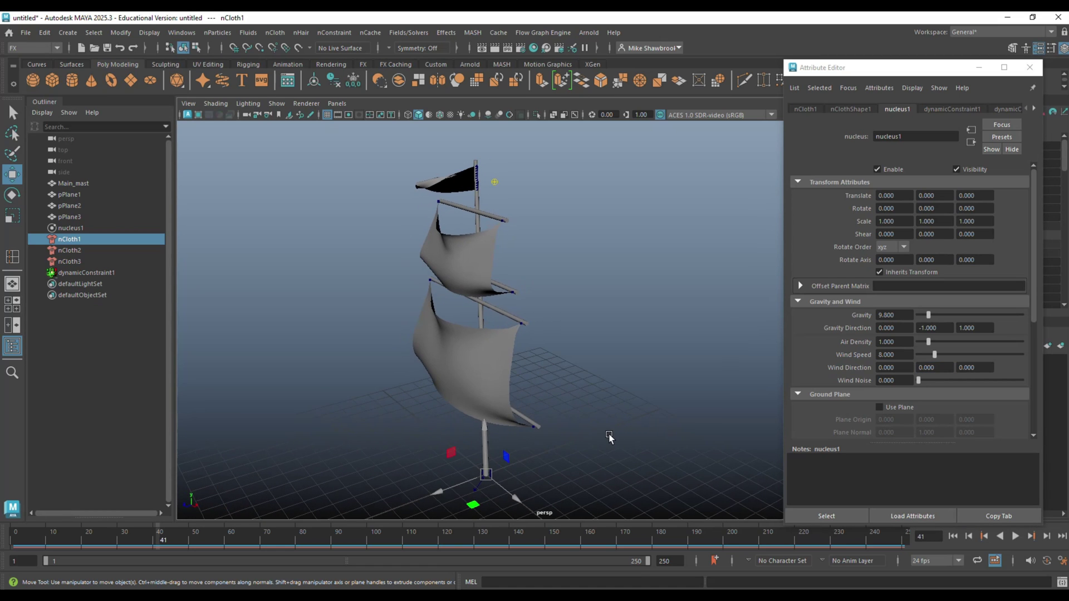
alt+middle_drag(600, 422, 676, 353)
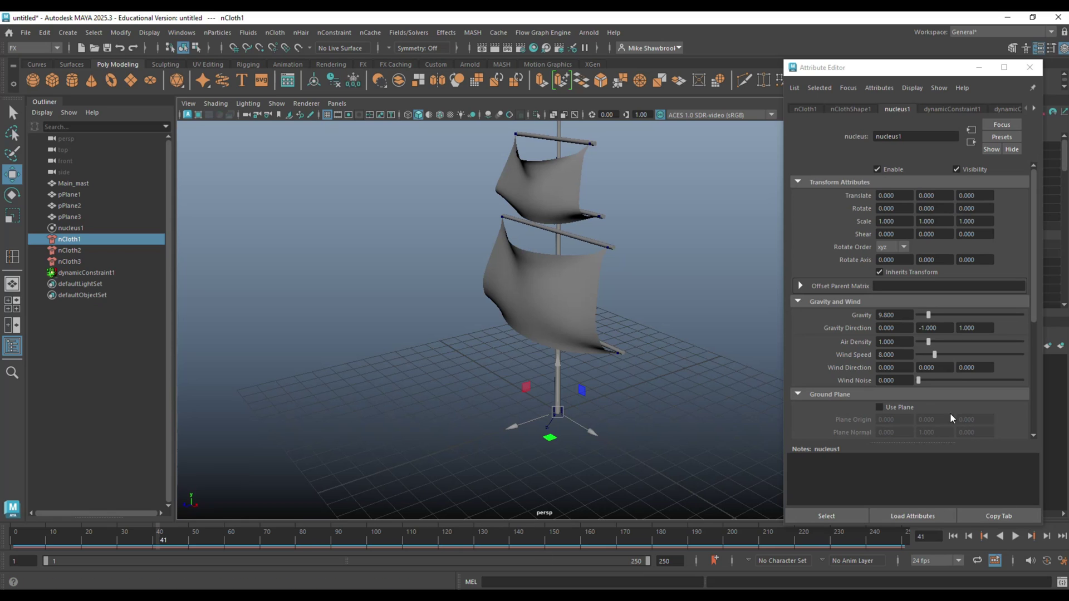
Step: Set Wind Direction Z to 1 and Wind Speed to 12, then play the simulation
click(980, 369)
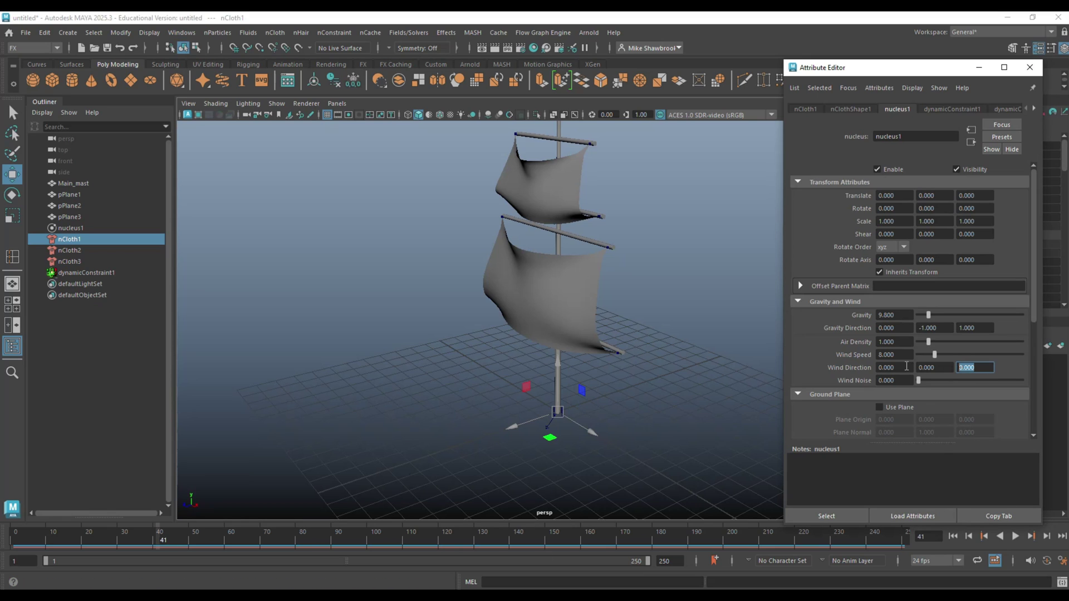
text(1)
key(Return)
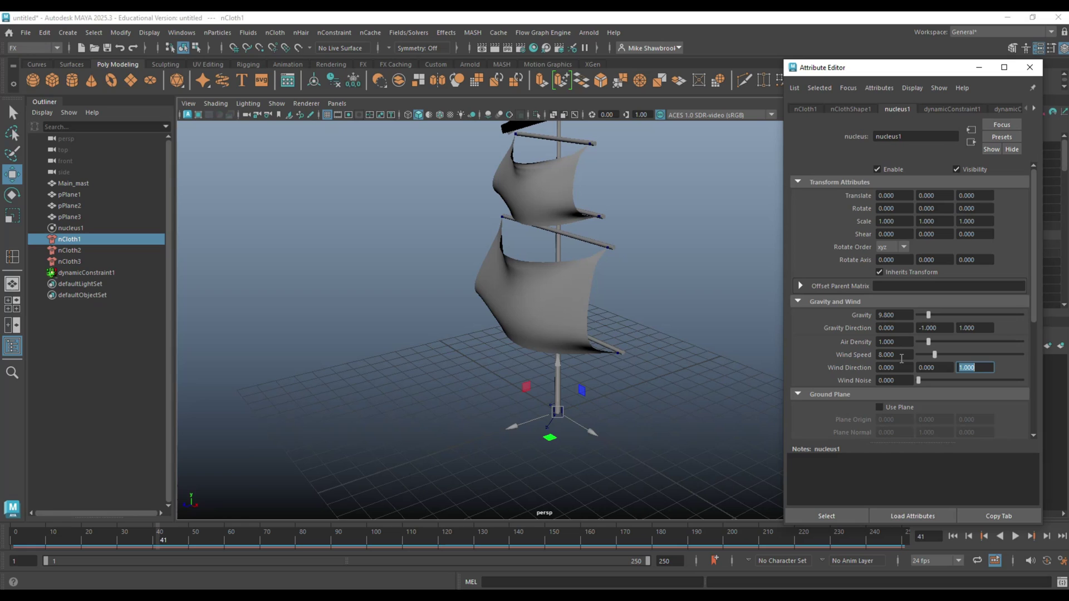
click(904, 355)
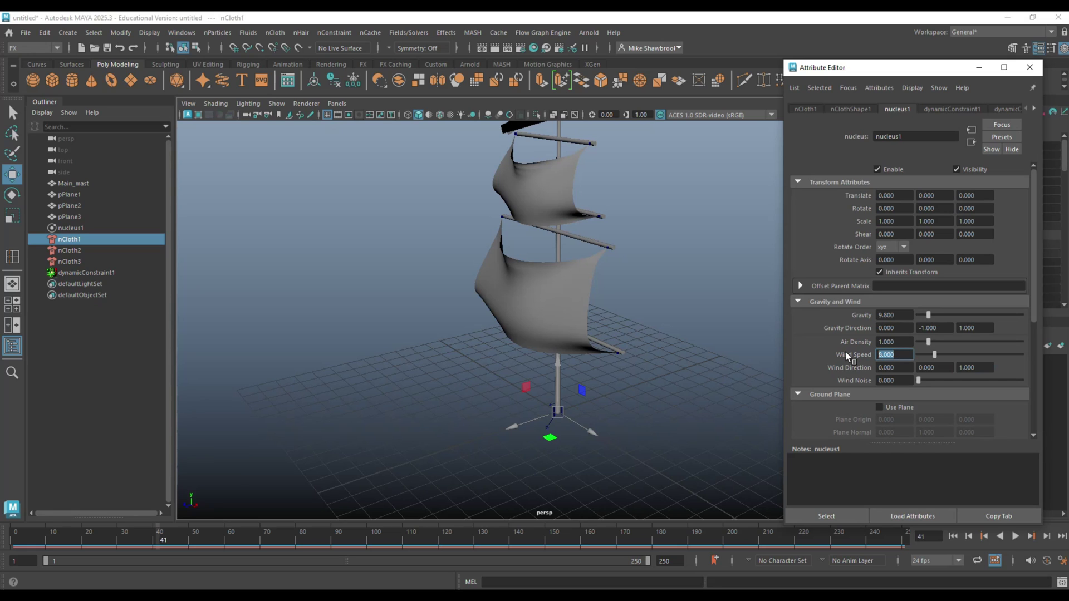
text(12)
click(1015, 537)
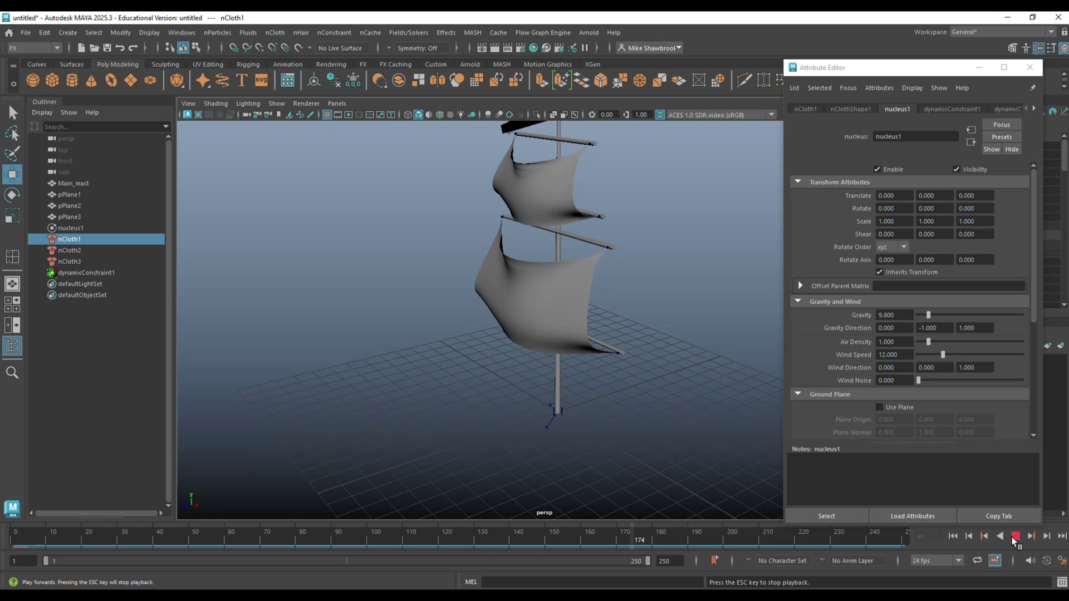
Step: Restart the simulation from frame 1 and tumble around the mast to inspect the billowing sails
click(1016, 537)
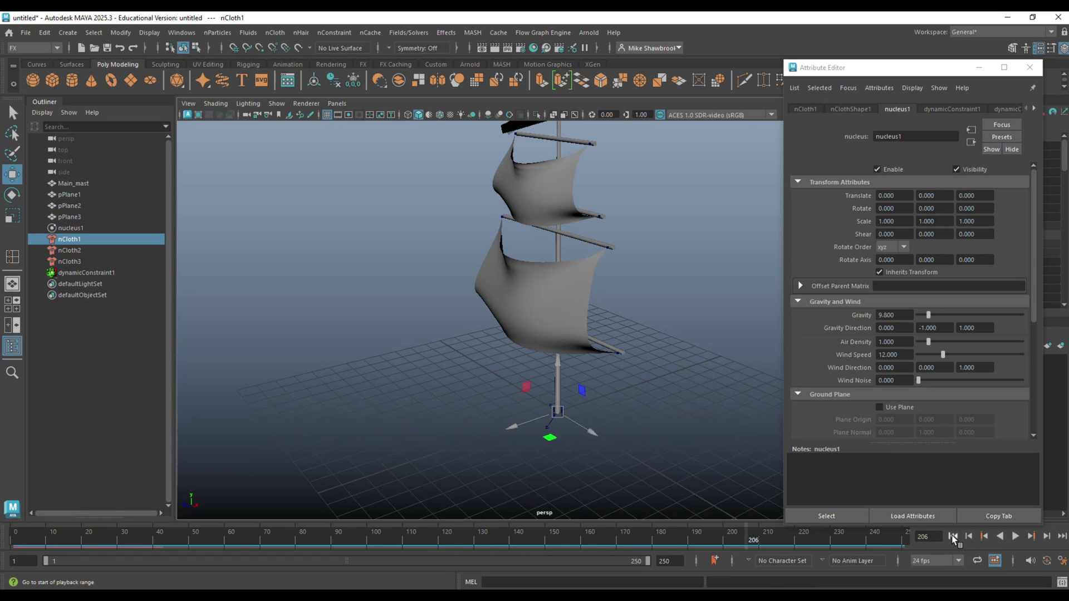
click(953, 537)
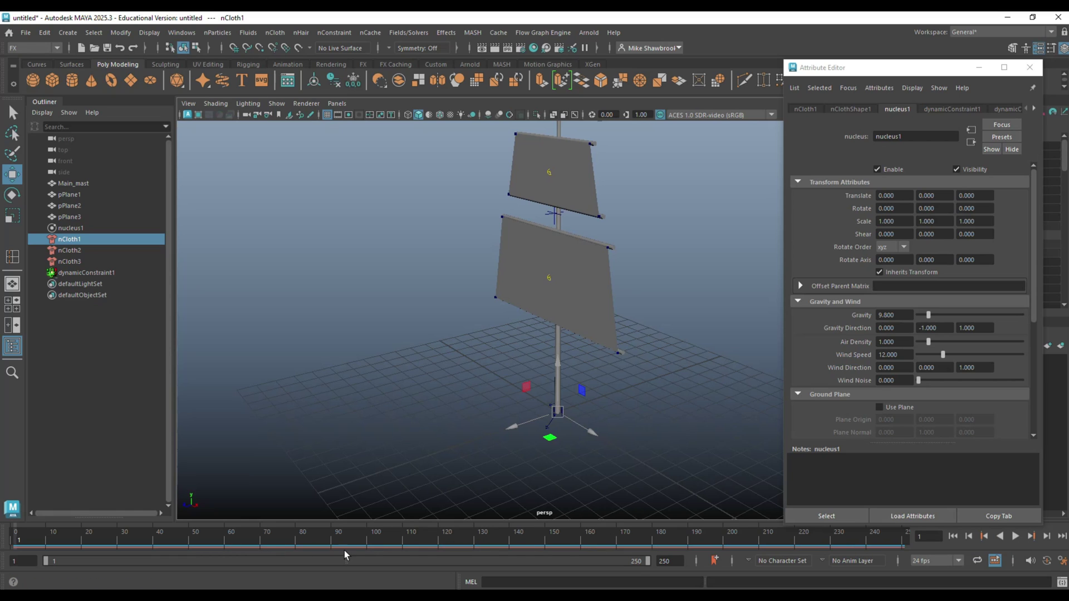
click(1017, 537)
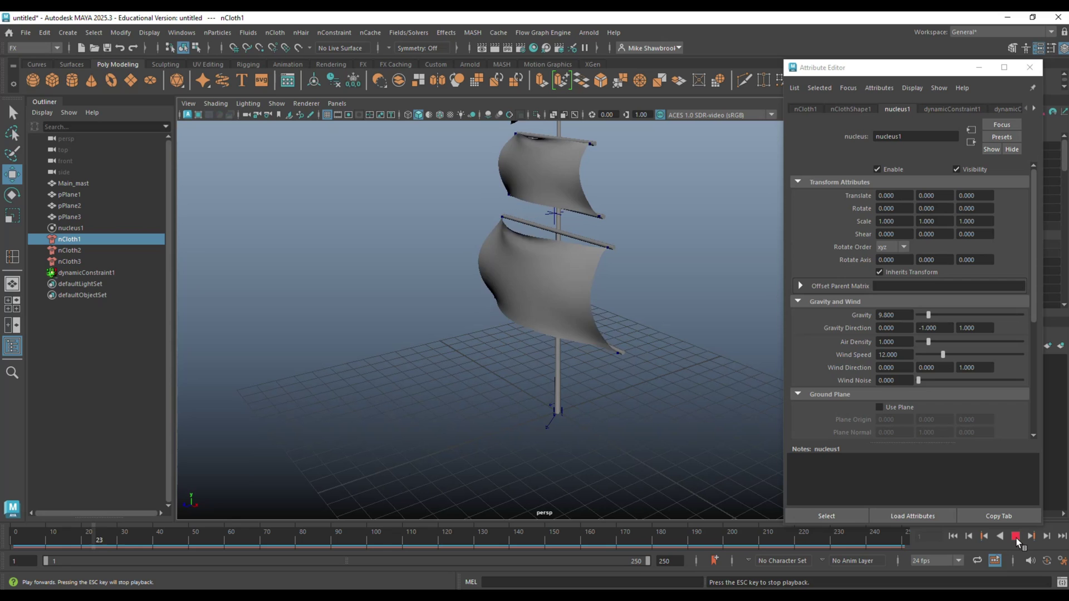
alt+drag(425, 413, 547, 427)
alt+right_drag(513, 402, 516, 434)
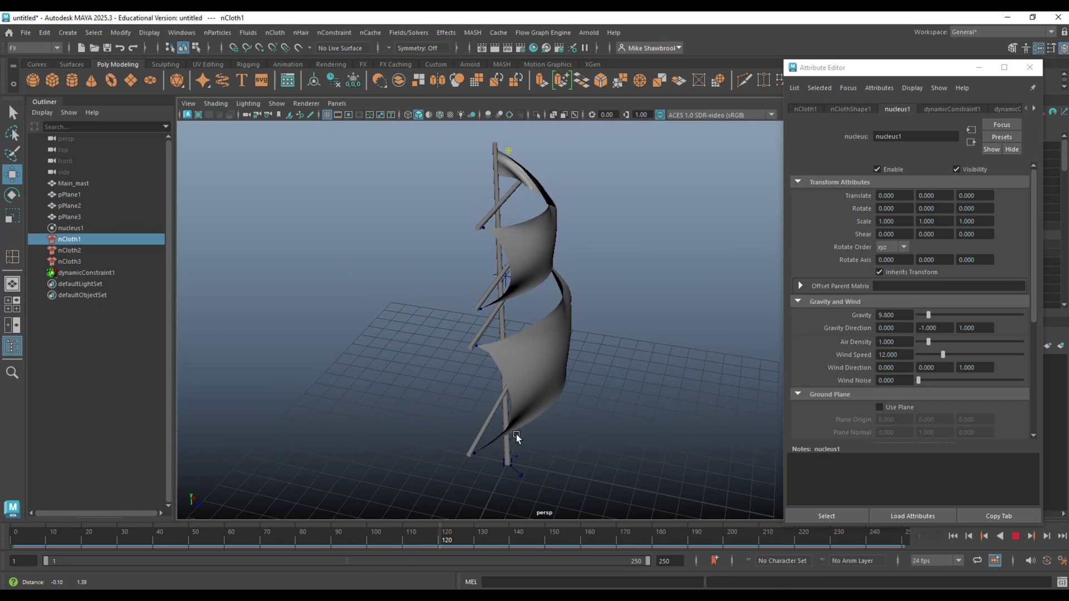
alt+drag(512, 424, 509, 418)
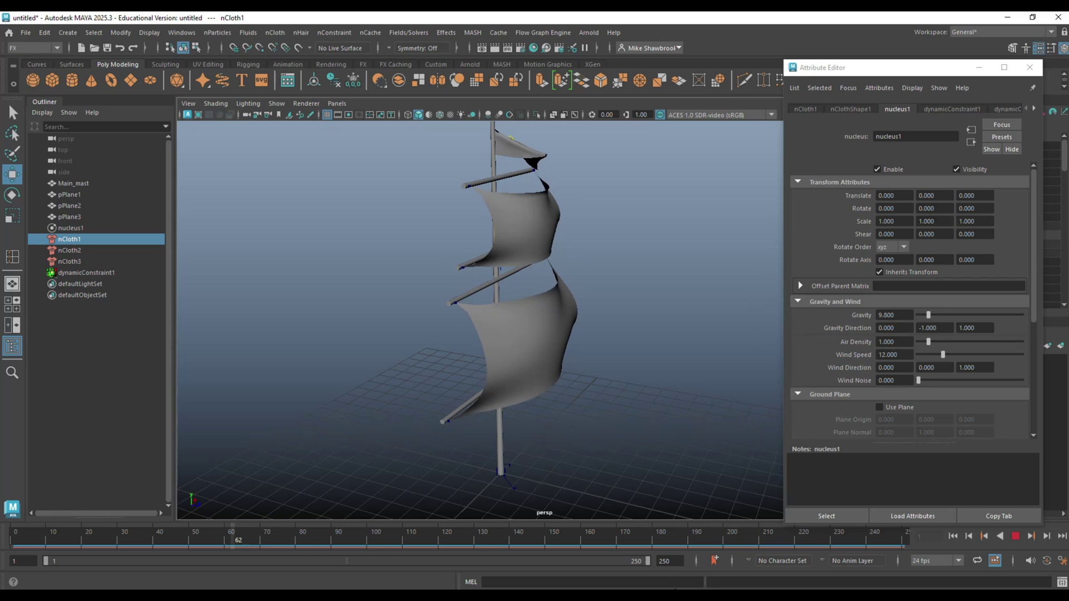
Step: Extend the playback end frame and timeline range to 1000
click(670, 561)
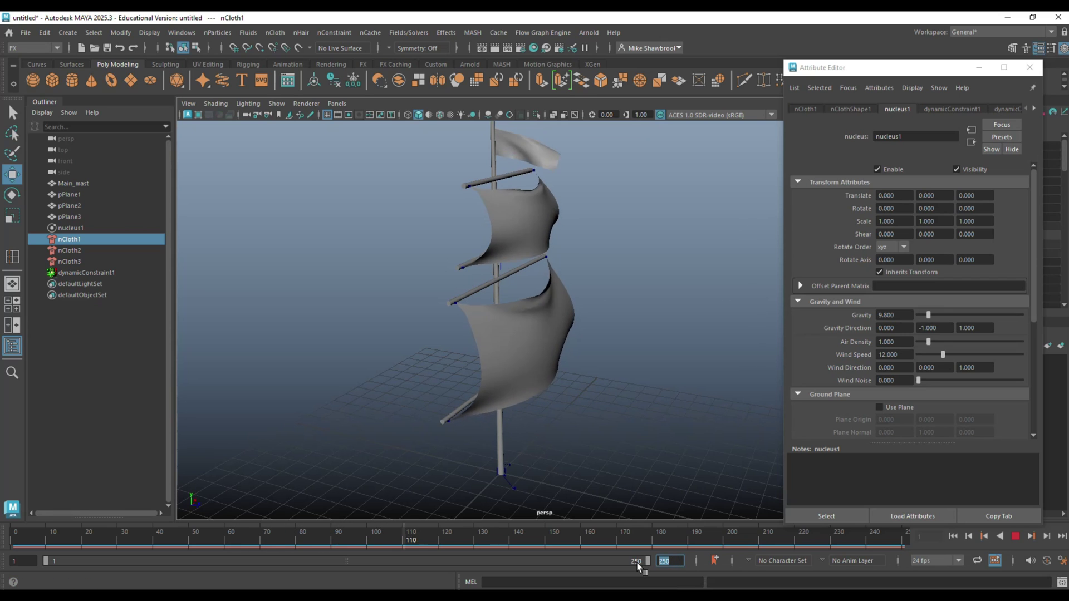
text(1000)
key(Return)
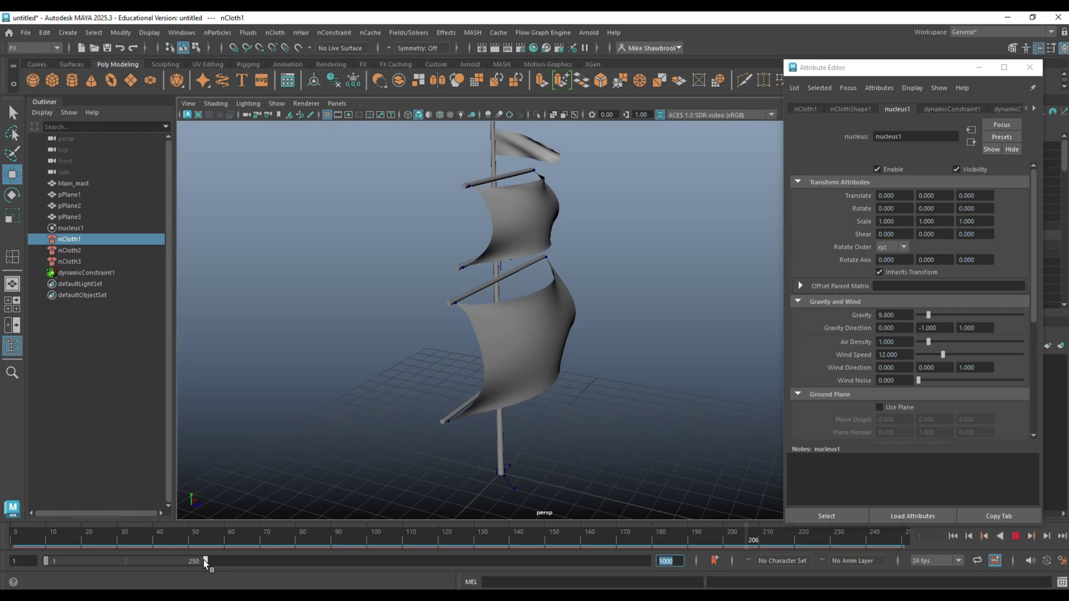
drag(205, 562, 697, 579)
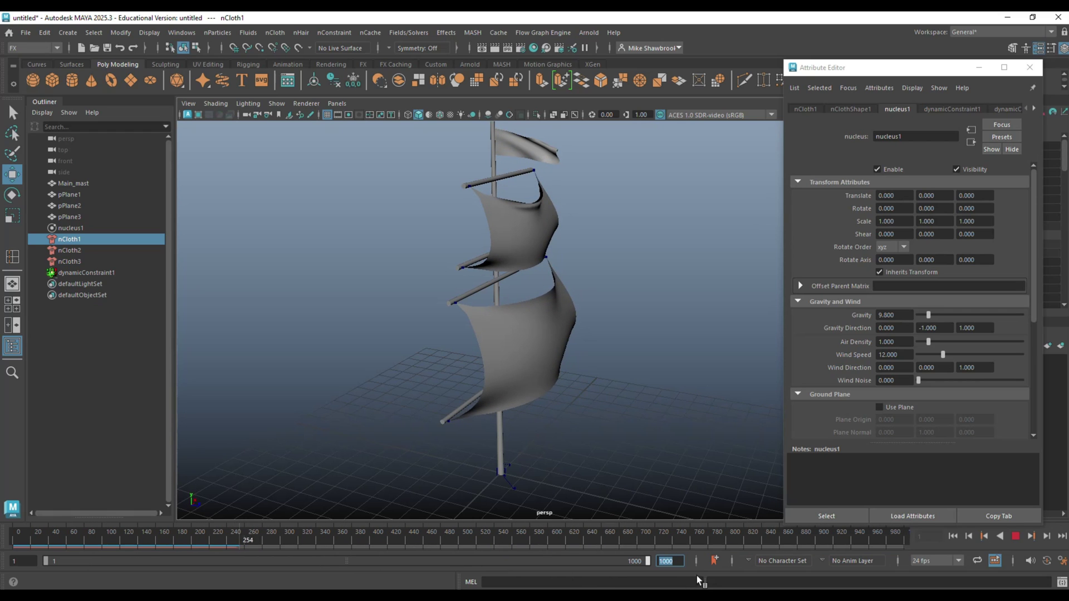
Step: Run the simulation from frame 1, stop at frame 267 and reframe the ship
click(1017, 536)
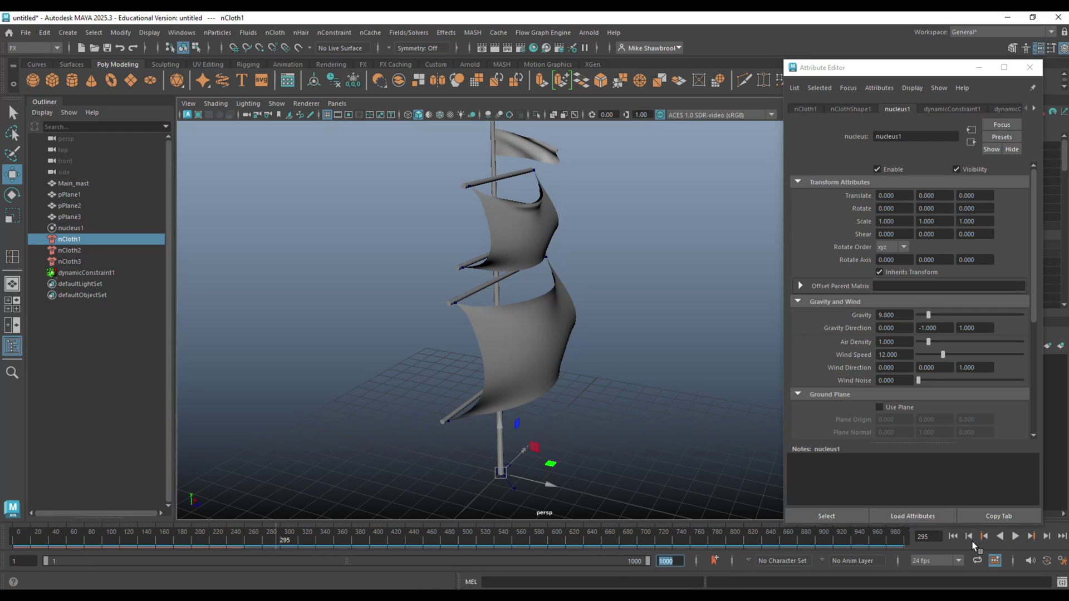
click(954, 536)
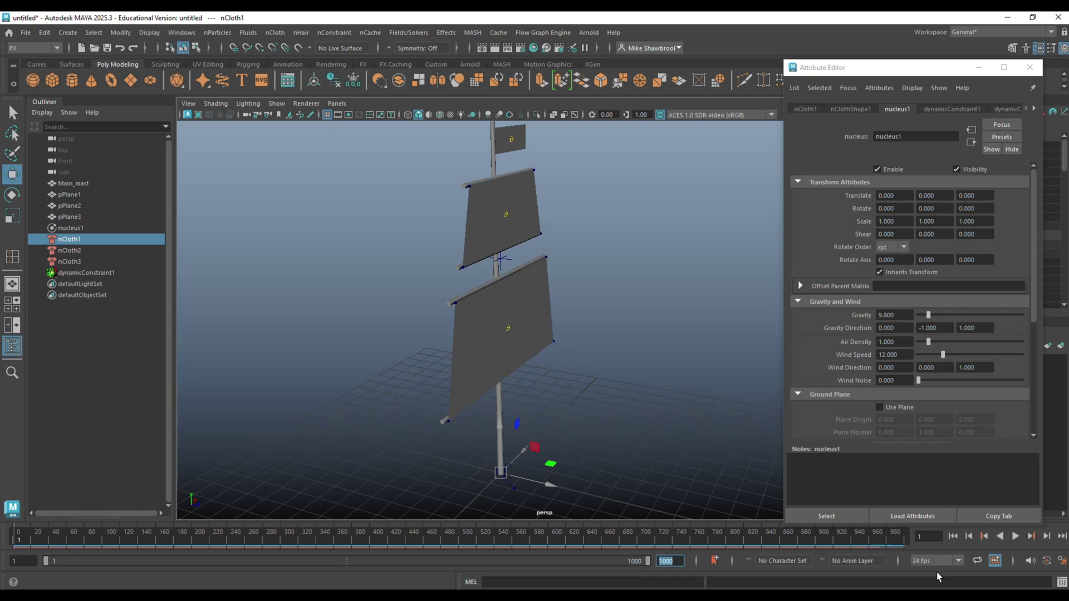
click(1017, 536)
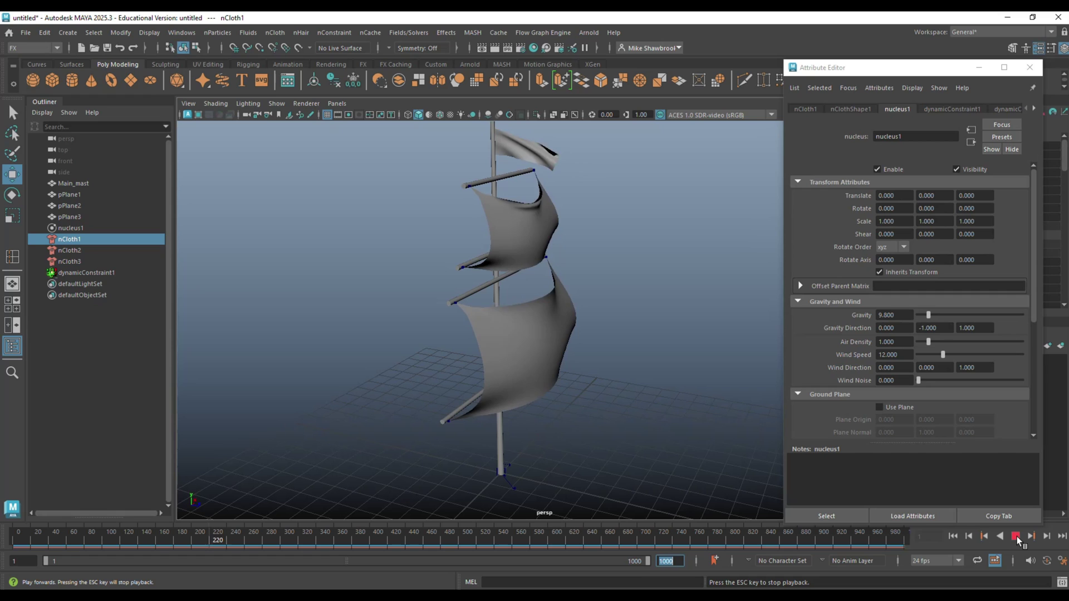
click(1017, 536)
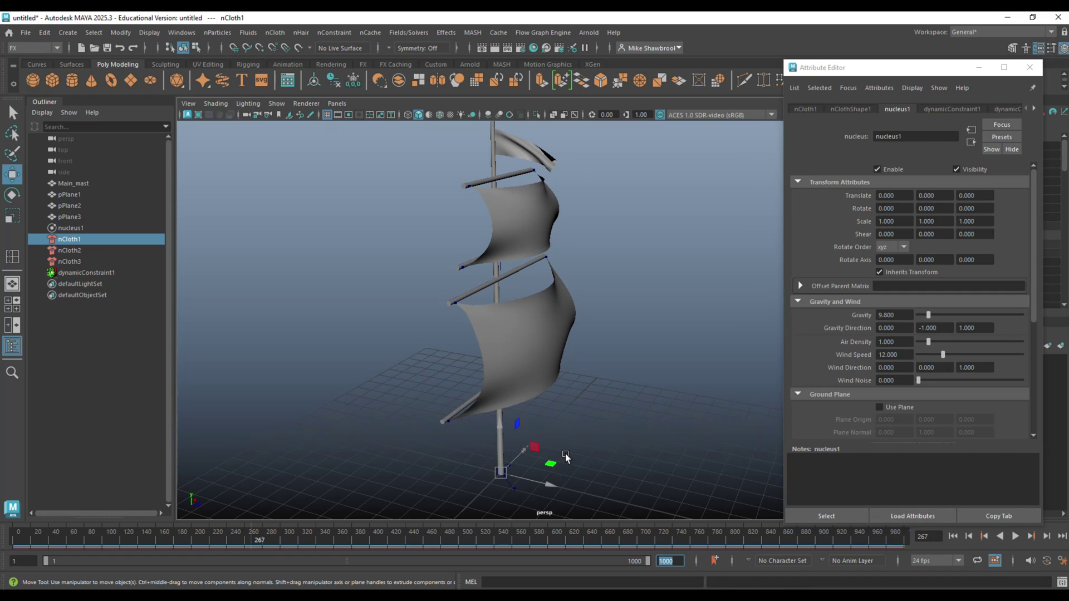
mouse_move(606, 397)
alt+mouse_down()
mouse_move(601, 370)
mouse_move(579, 393)
mouse_move(588, 402)
alt+mouse_up()
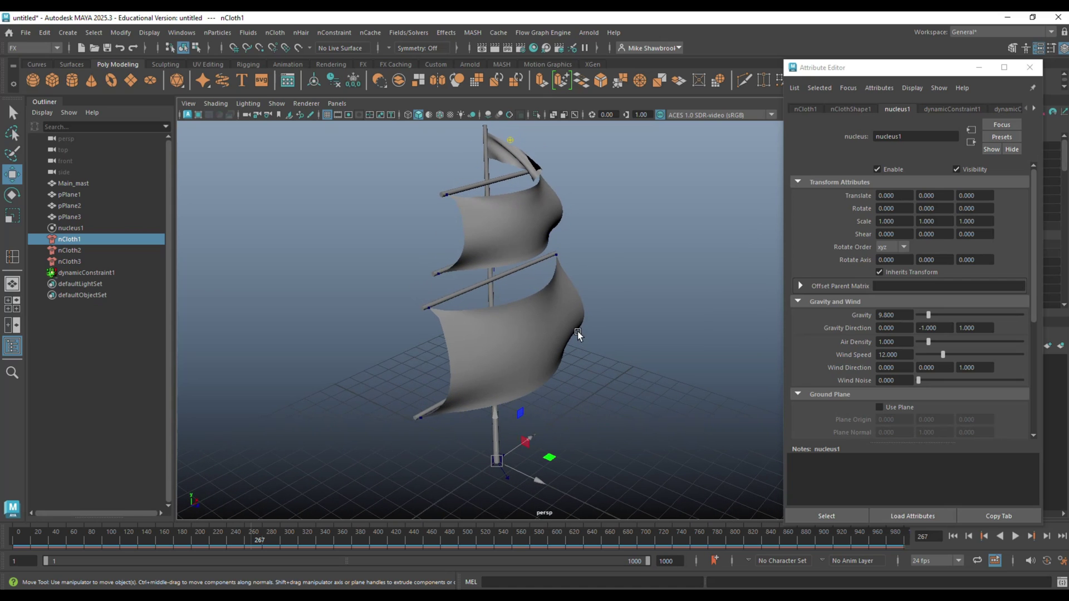
alt+middle_drag(577, 332, 586, 360)
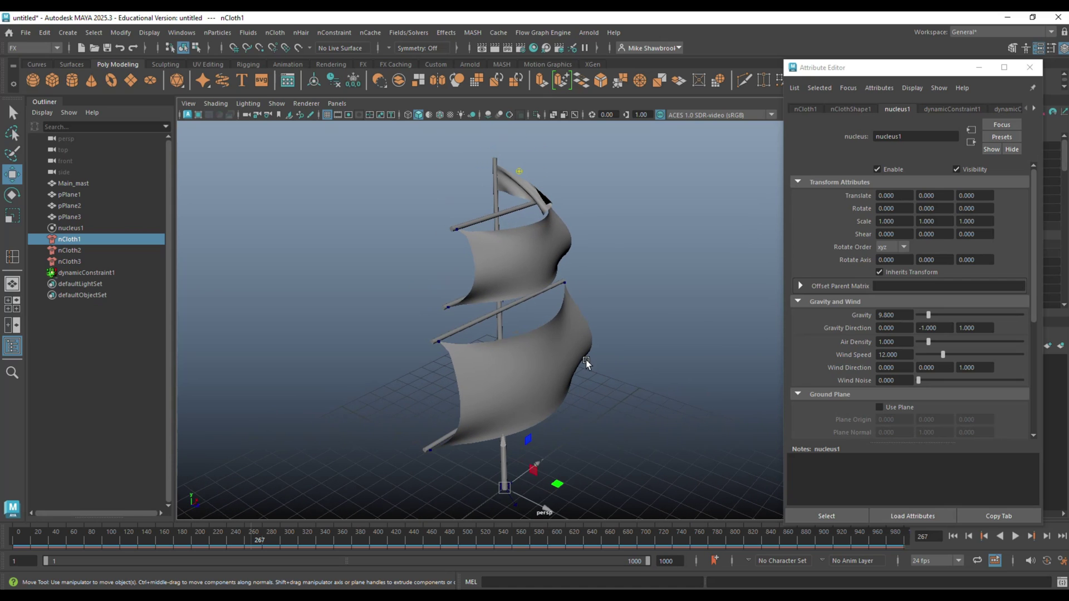
Step: Delete history on all three sail planes via Edit > Delete by Type > History
click(538, 201)
shift+click(520, 281)
shift+click(529, 376)
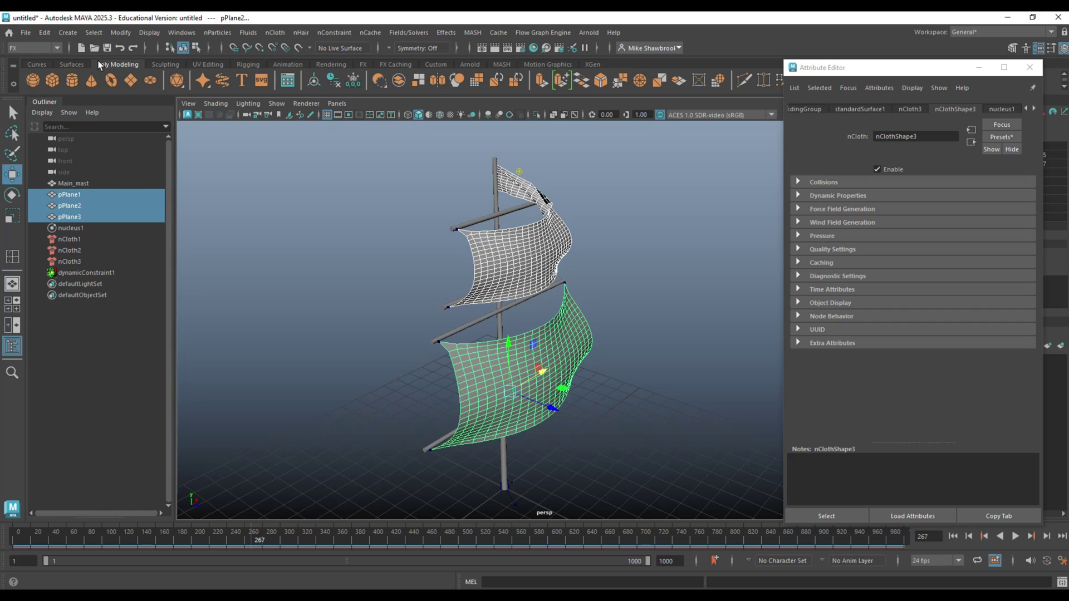
click(44, 32)
mouse_move(123, 172)
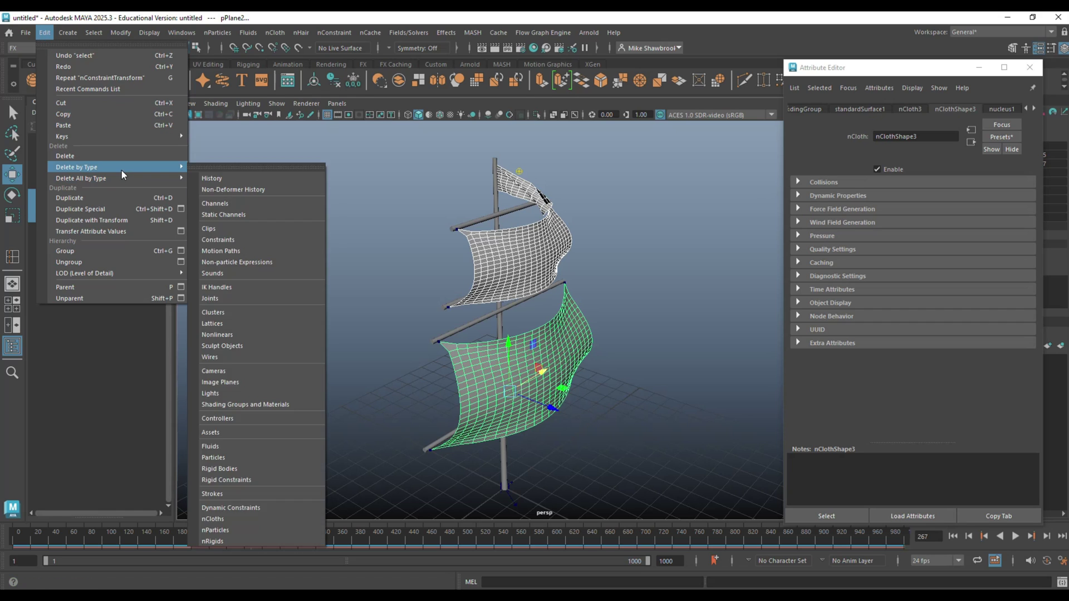
click(234, 176)
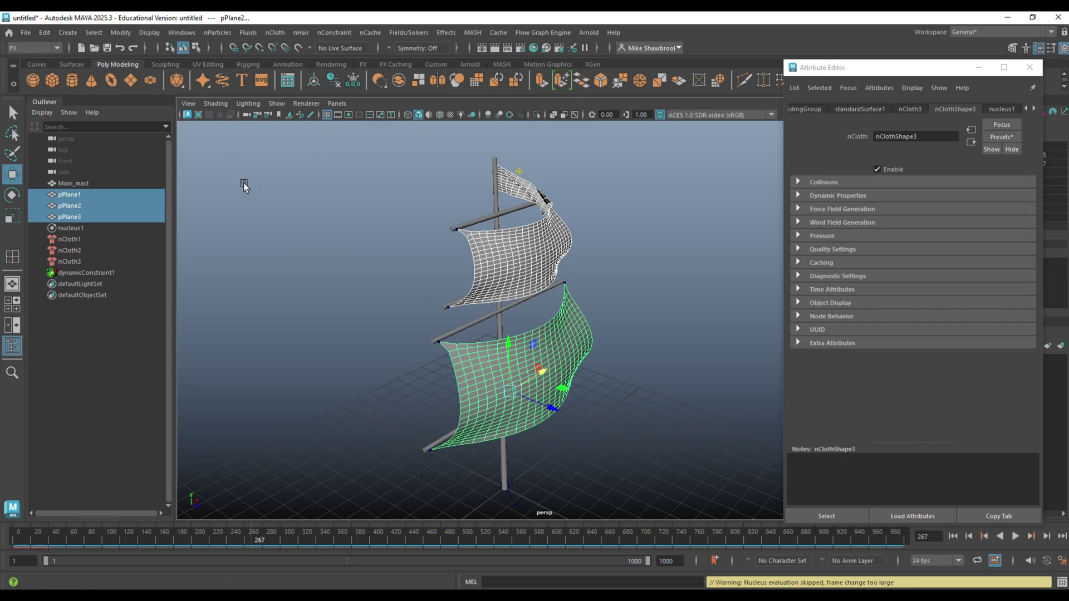
Step: Play the timeline and stop it at frame 433
click(1017, 537)
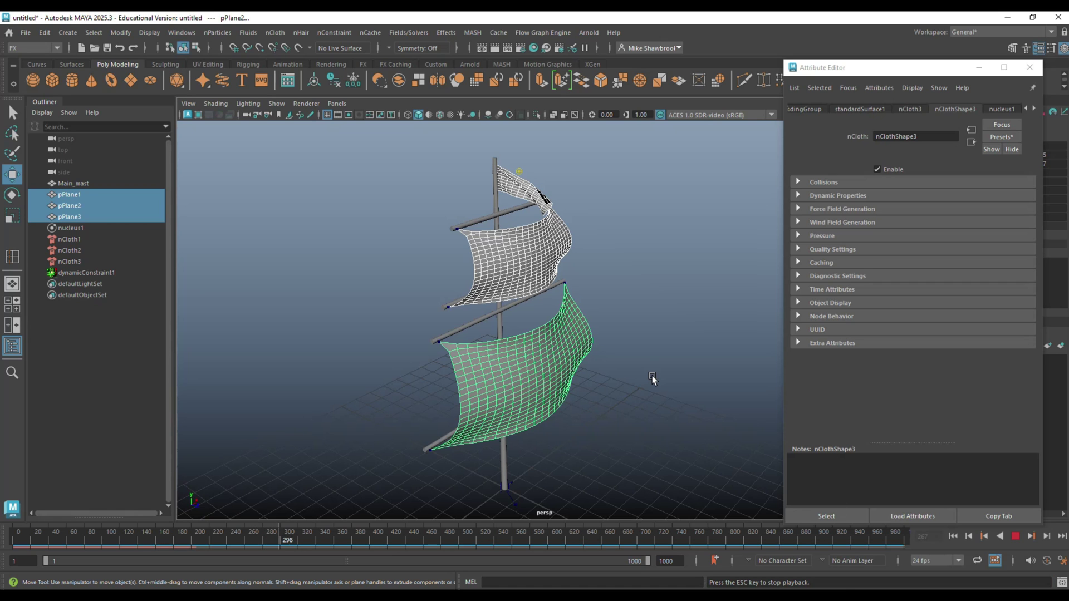
mouse_move(640, 382)
alt+mouse_down()
mouse_move(687, 359)
mouse_move(658, 380)
alt+mouse_up()
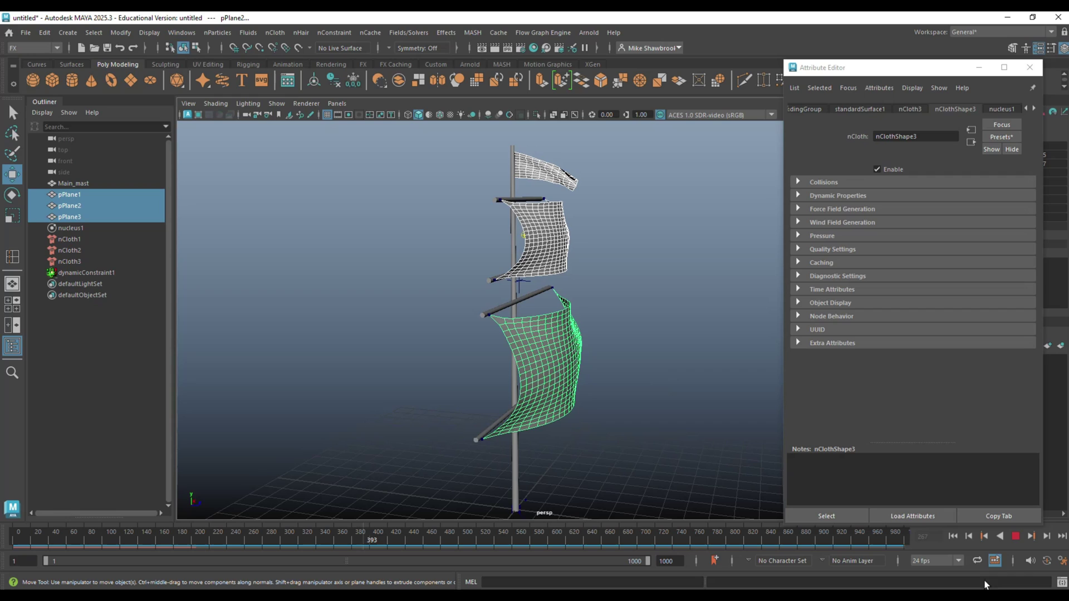
click(1016, 536)
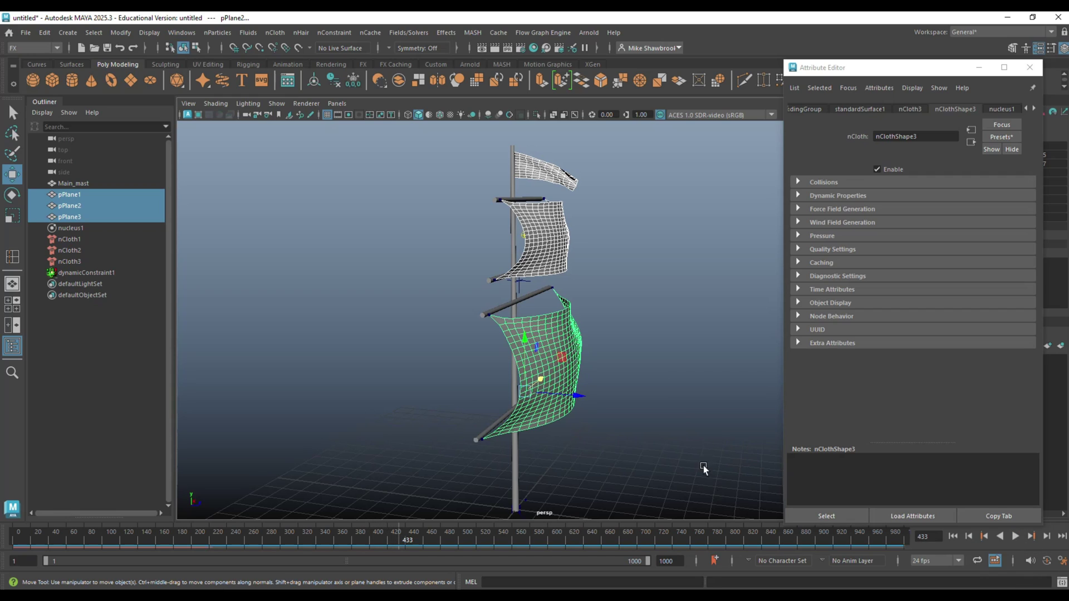
Step: Orbit and pan around the mast to inspect the baked sails from several sides
alt+drag(683, 417, 763, 419)
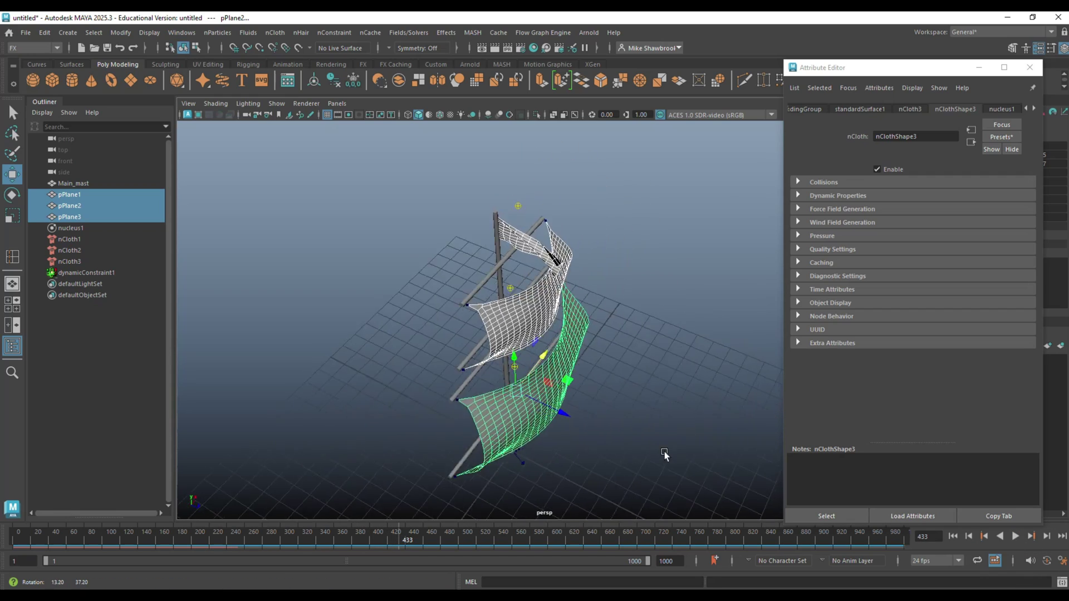
mouse_move(664, 454)
alt+mouse_down()
mouse_move(490, 432)
mouse_move(671, 428)
mouse_move(640, 433)
mouse_move(641, 420)
mouse_move(645, 447)
alt+mouse_up()
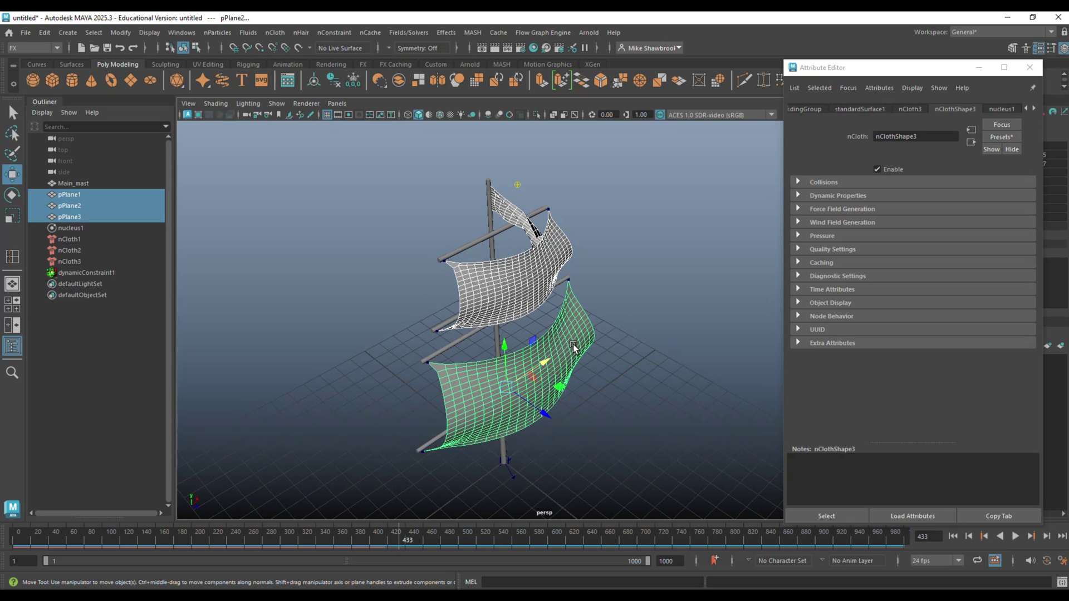
alt+drag(656, 401, 678, 380)
alt+middle_drag(675, 390, 489, 401)
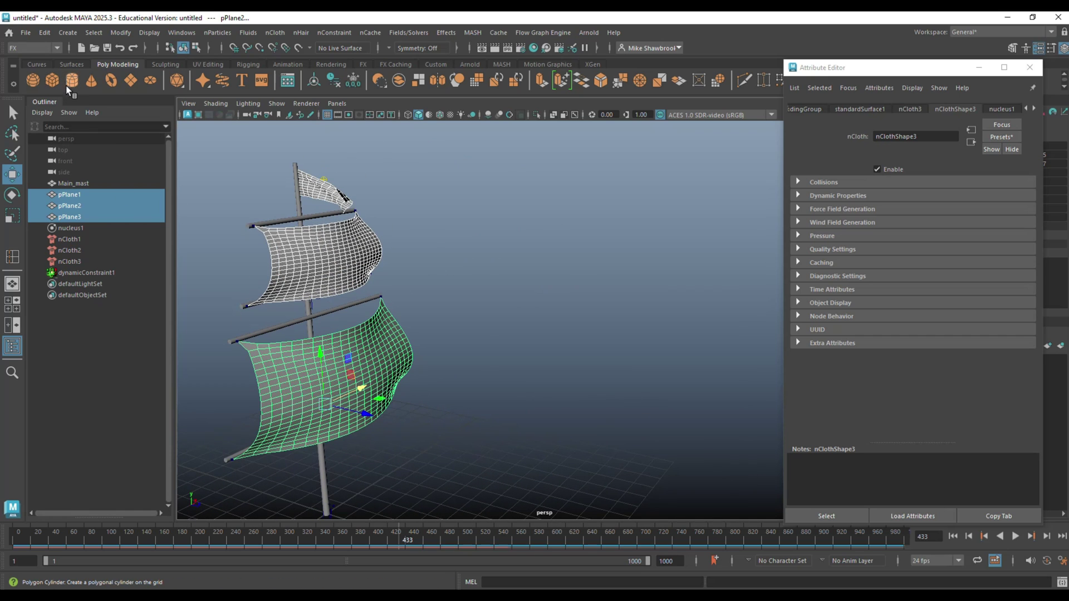
Step: Create polygon plane pPlane4 and move it up and forward to about Y 9.928, Z 11.686
click(132, 91)
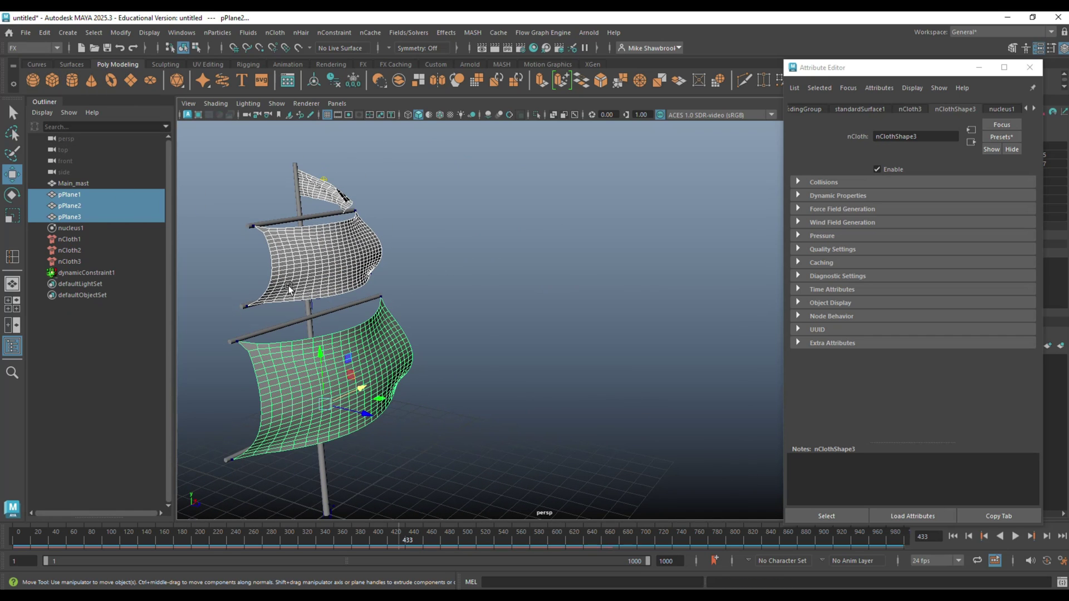
alt+right_drag(644, 506, 538, 495)
drag(462, 444, 600, 478)
drag(556, 429, 557, 289)
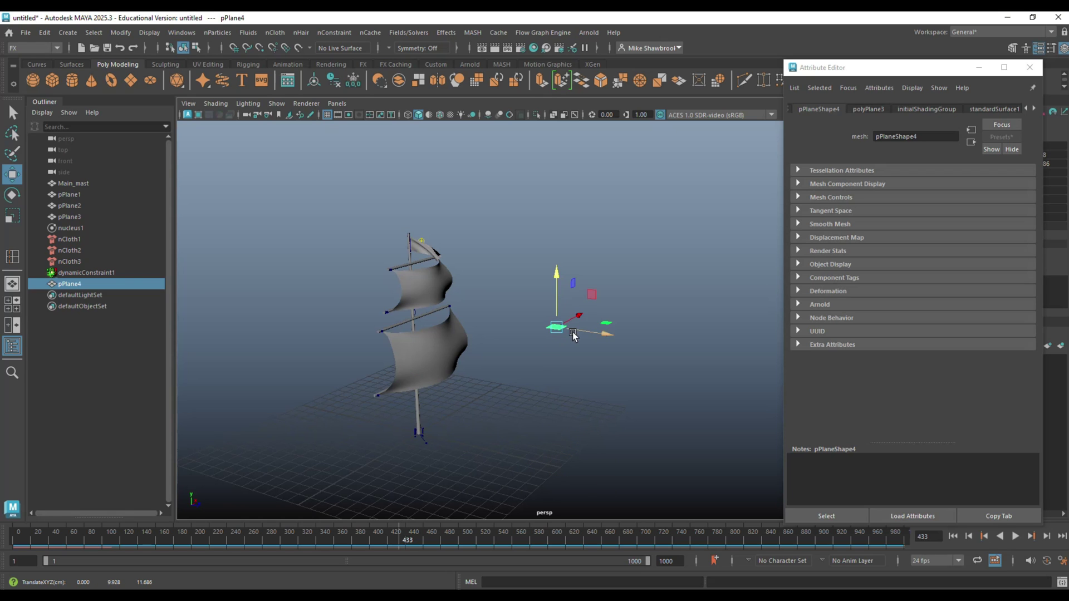
alt+drag(573, 335, 573, 375)
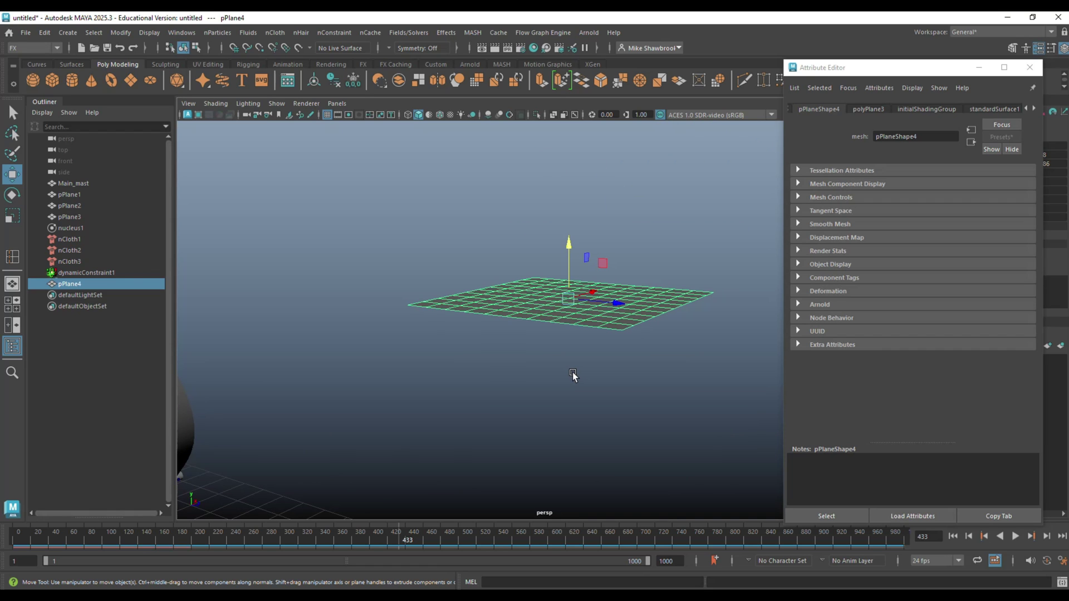
Step: Extrude pPlane4's faces into a thin slab with a small Thickness (8 typed), then reselect it
key(ctrl+F11)
key(ctrl+e)
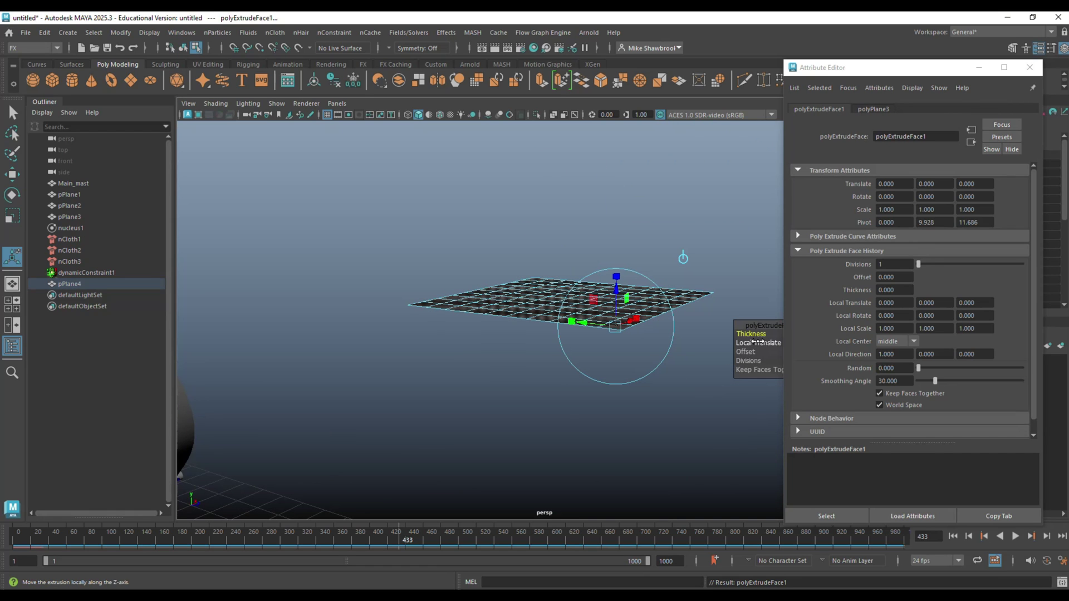
click(1030, 67)
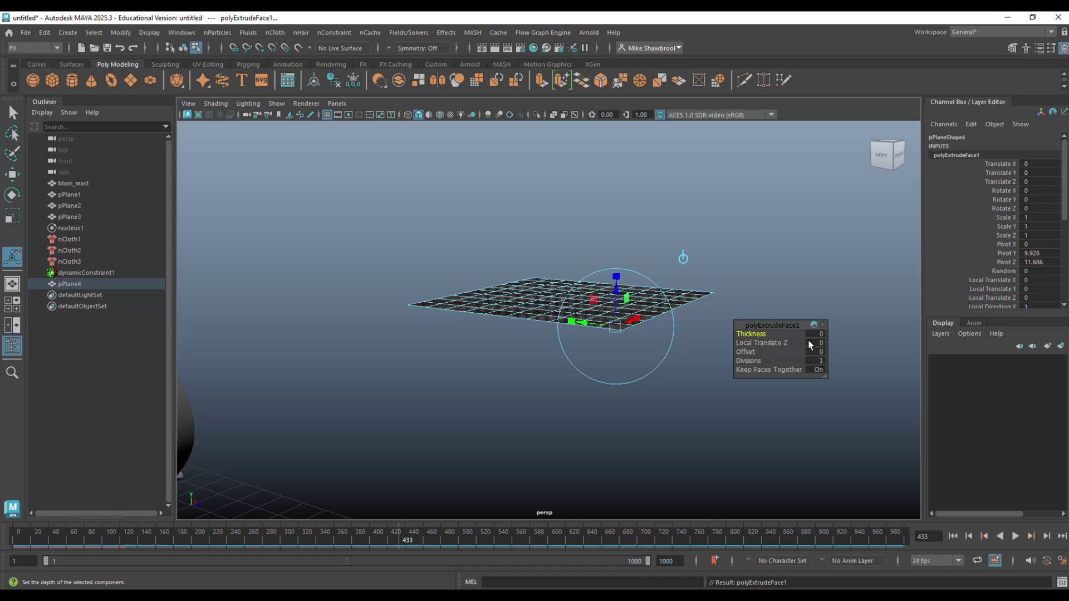
click(814, 335)
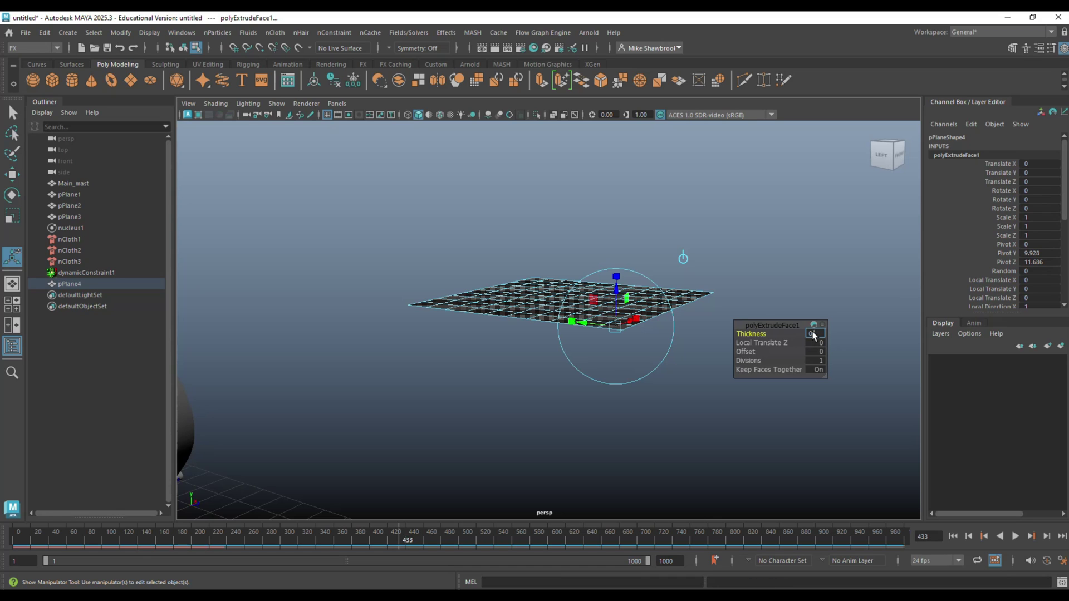
text(8)
key(Return)
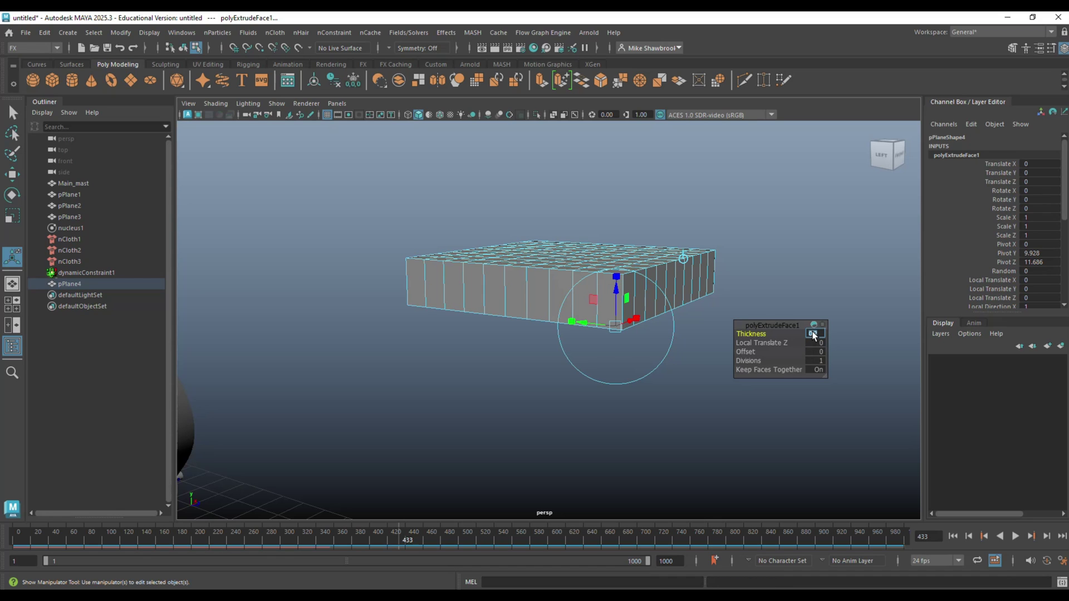
key(Return)
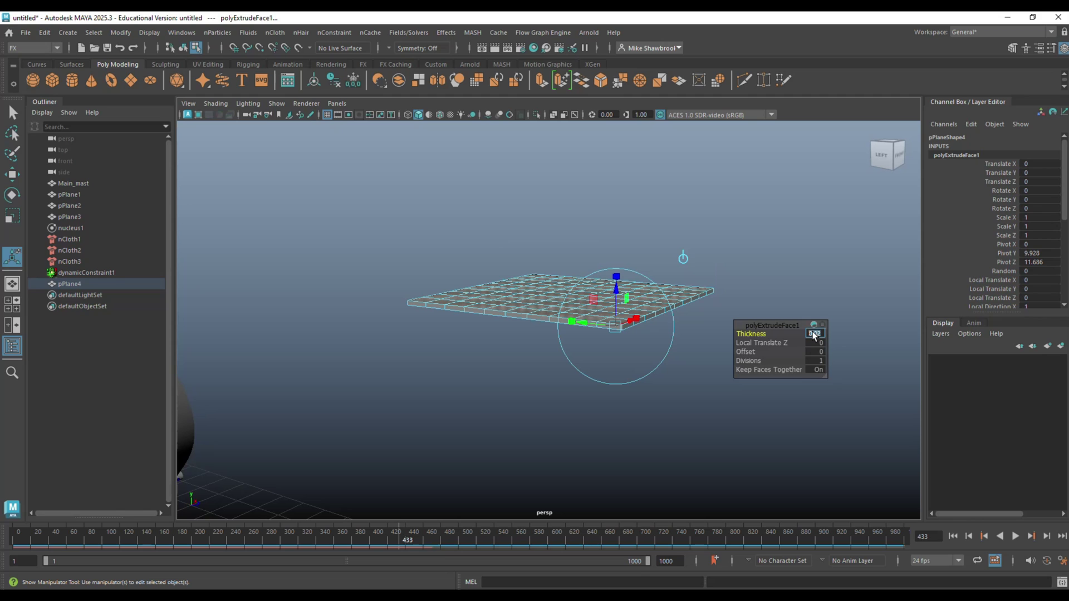
click(420, 401)
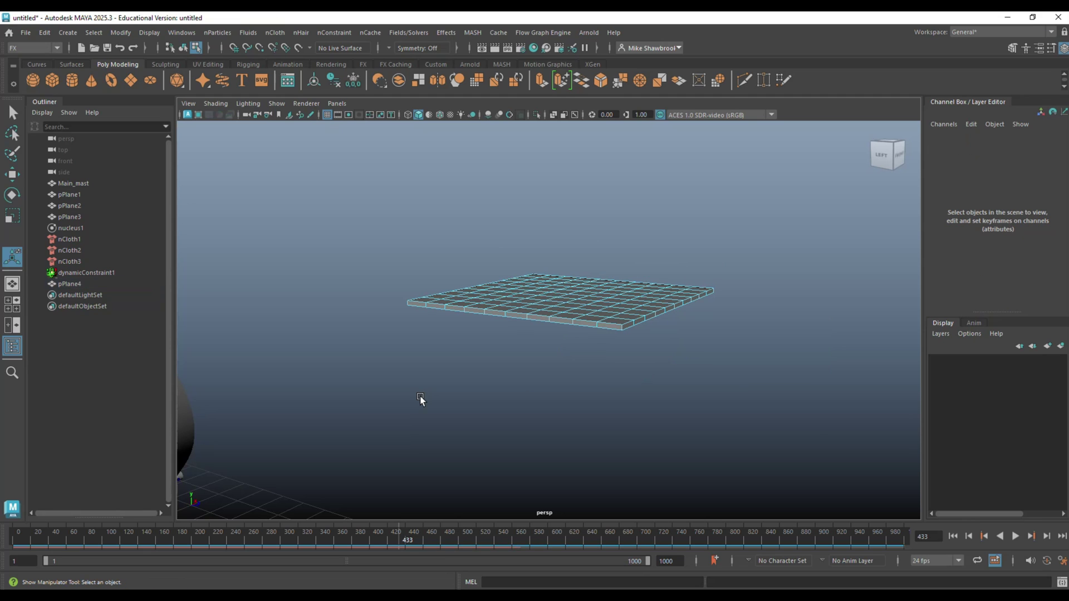
right_drag(527, 237, 582, 220)
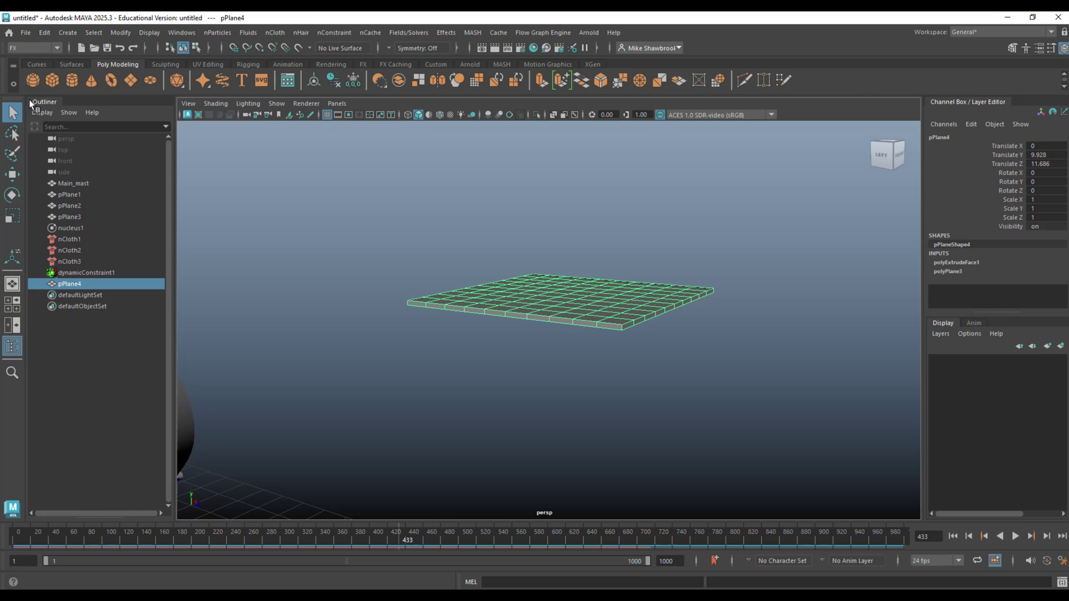
Step: Convert pPlane4 to nCloth4 with Create nCloth and replay the simulation to watch it drape
click(276, 33)
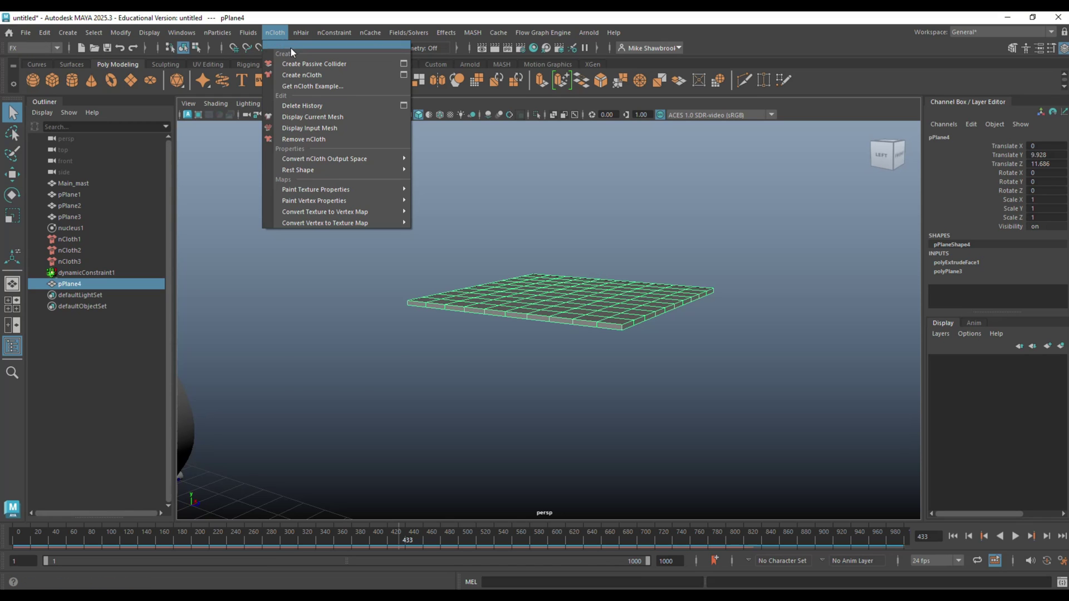
click(332, 76)
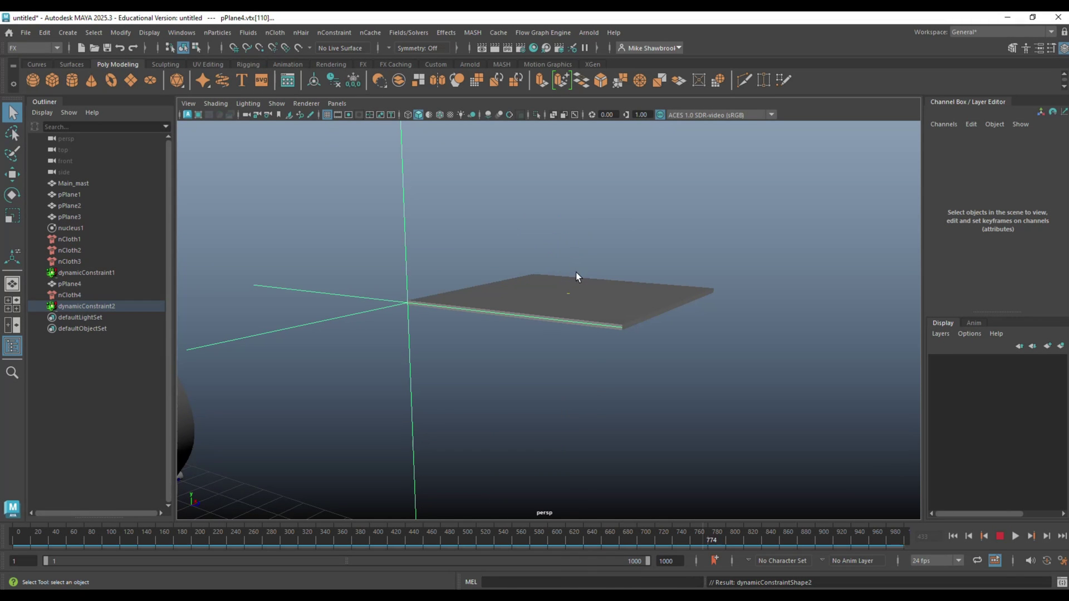
click(567, 294)
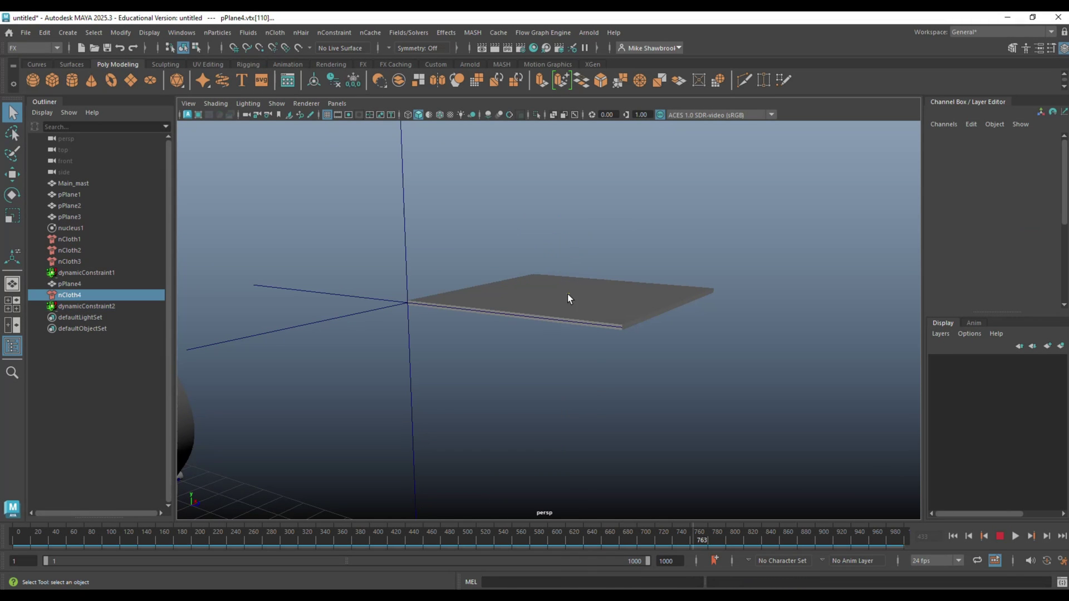
click(1000, 536)
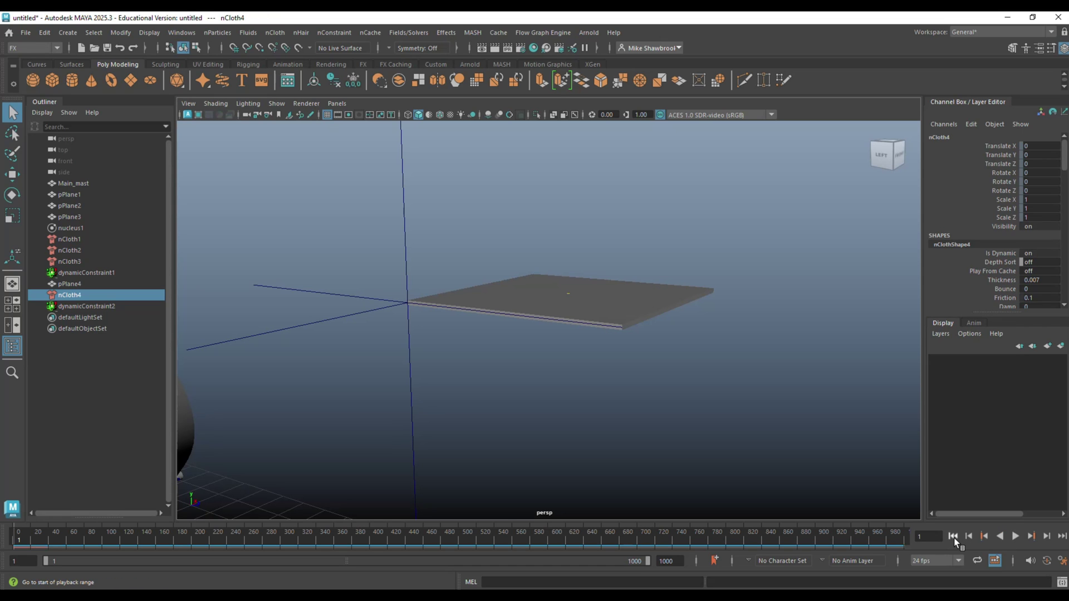
click(1016, 537)
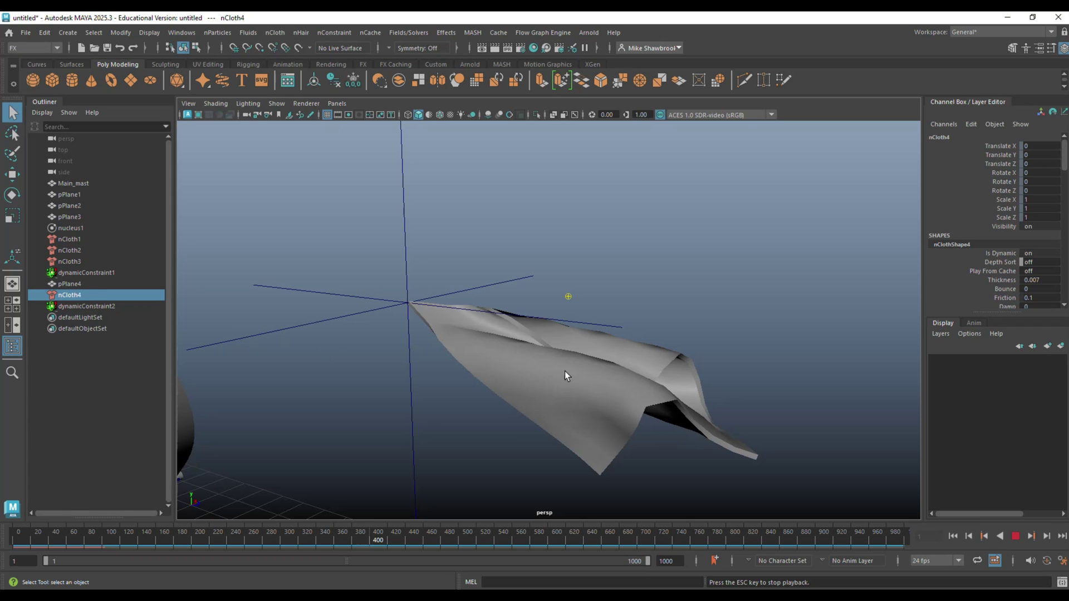
click(610, 380)
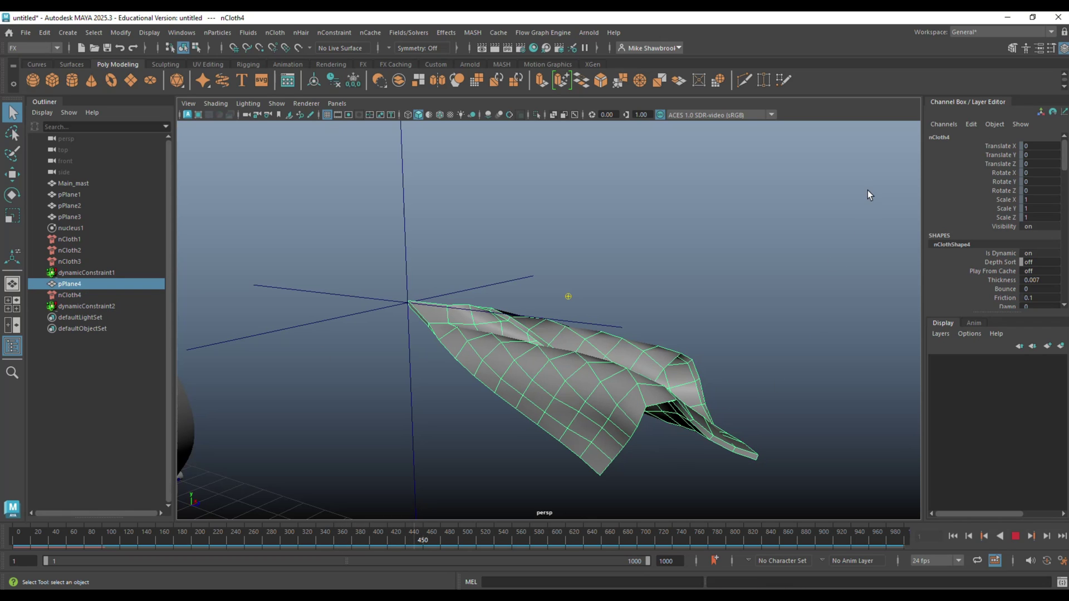
Step: Open nClothShape4's settings in the Attribute Editor and expand its Collisions section
key(ctrl+a)
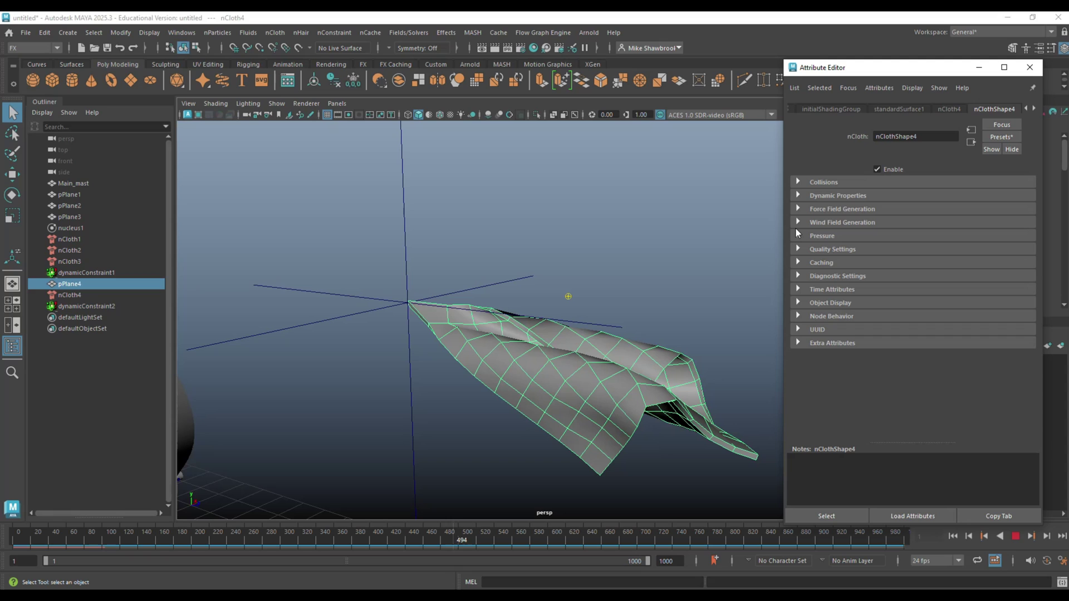
click(912, 111)
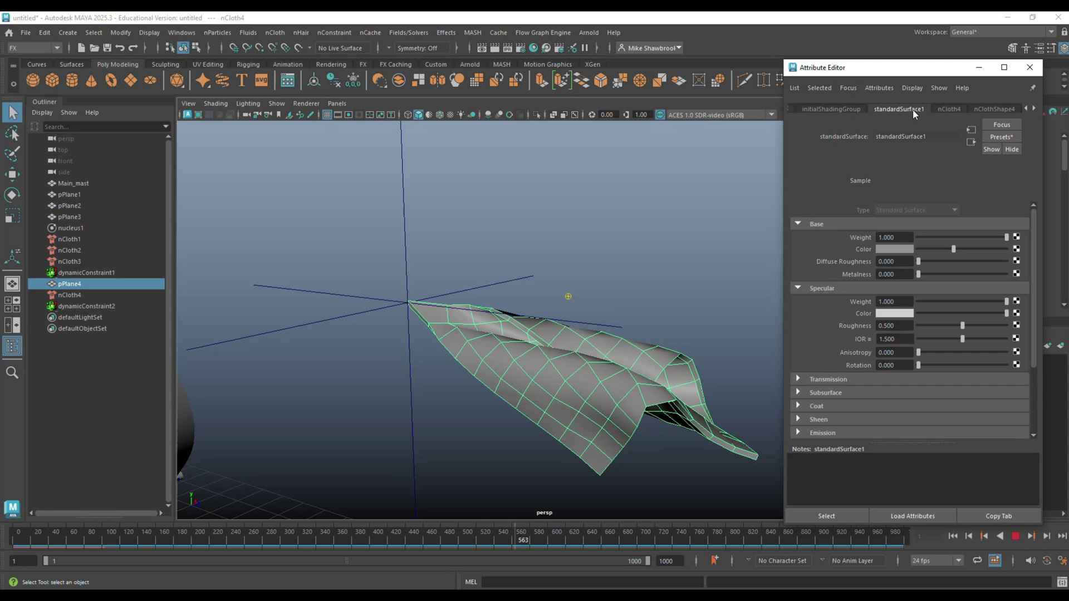
click(951, 109)
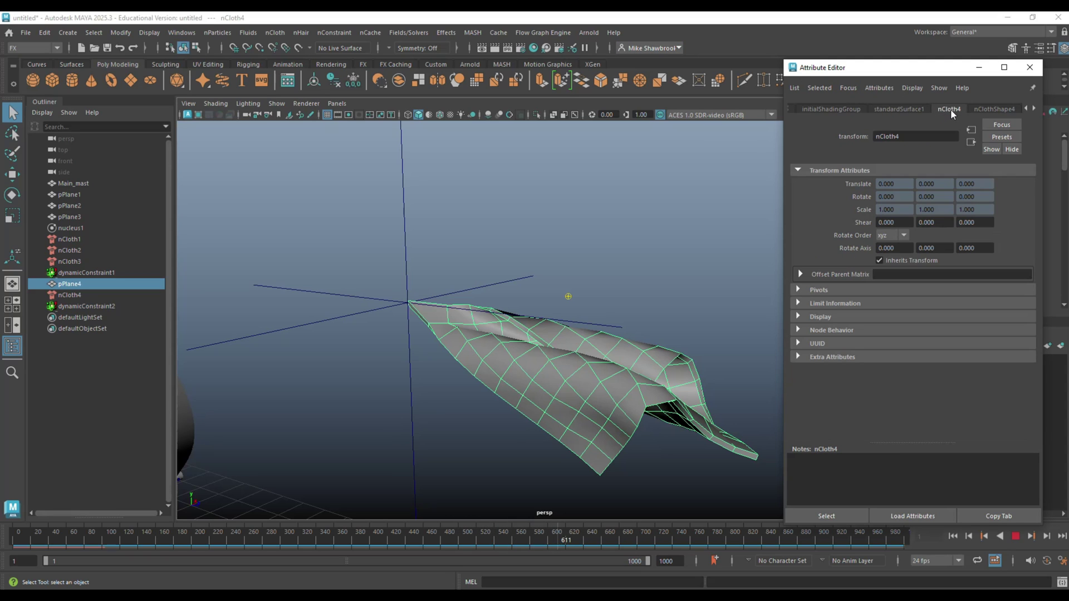
click(988, 107)
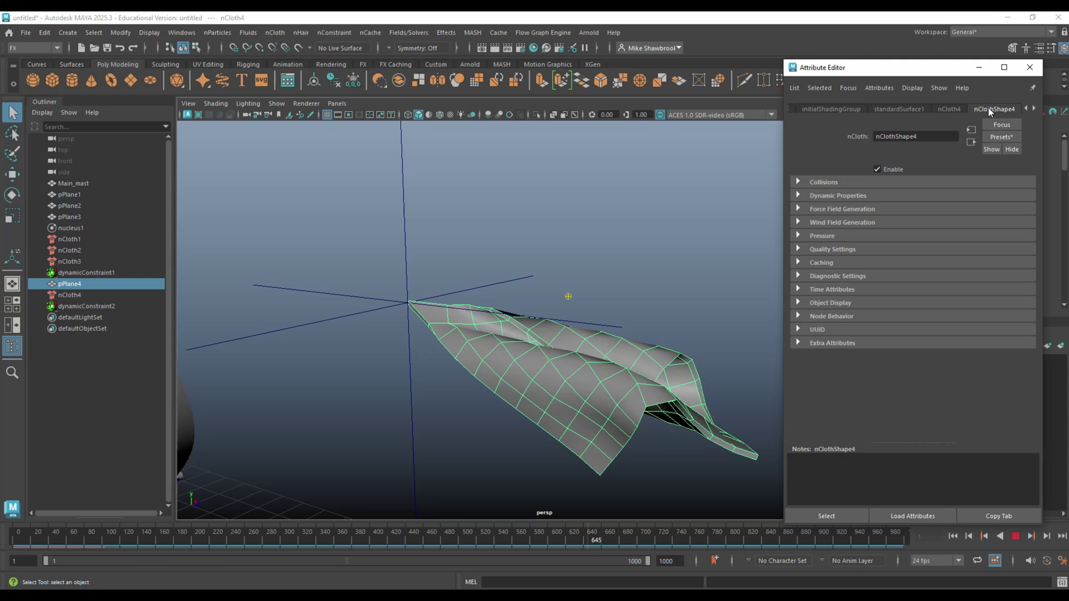
click(802, 182)
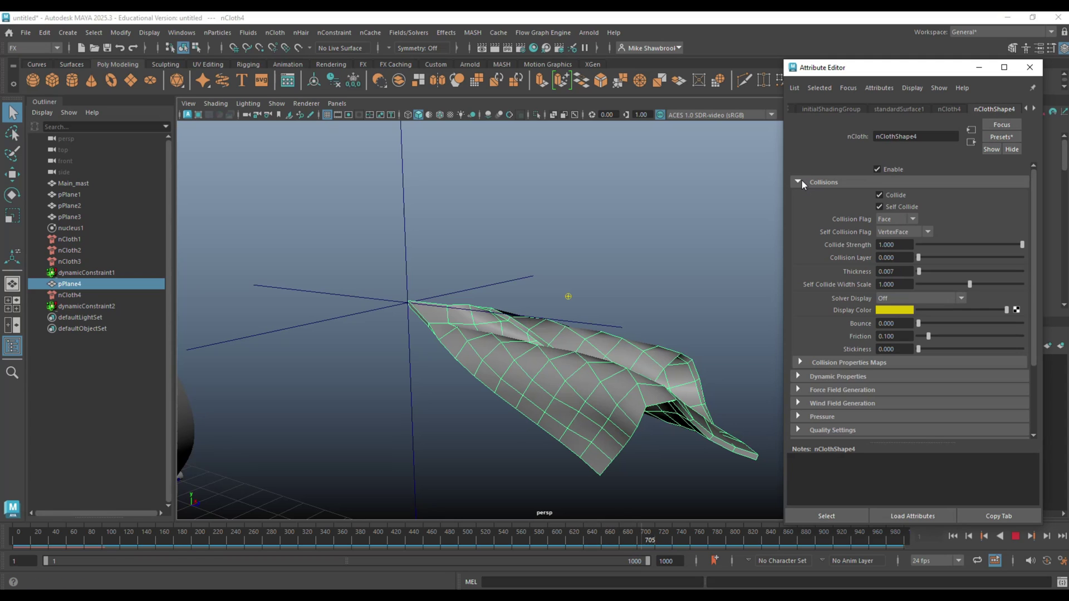
Step: Turn Self Collide off and replay the cloth simulation from frame 1
click(880, 208)
click(1014, 536)
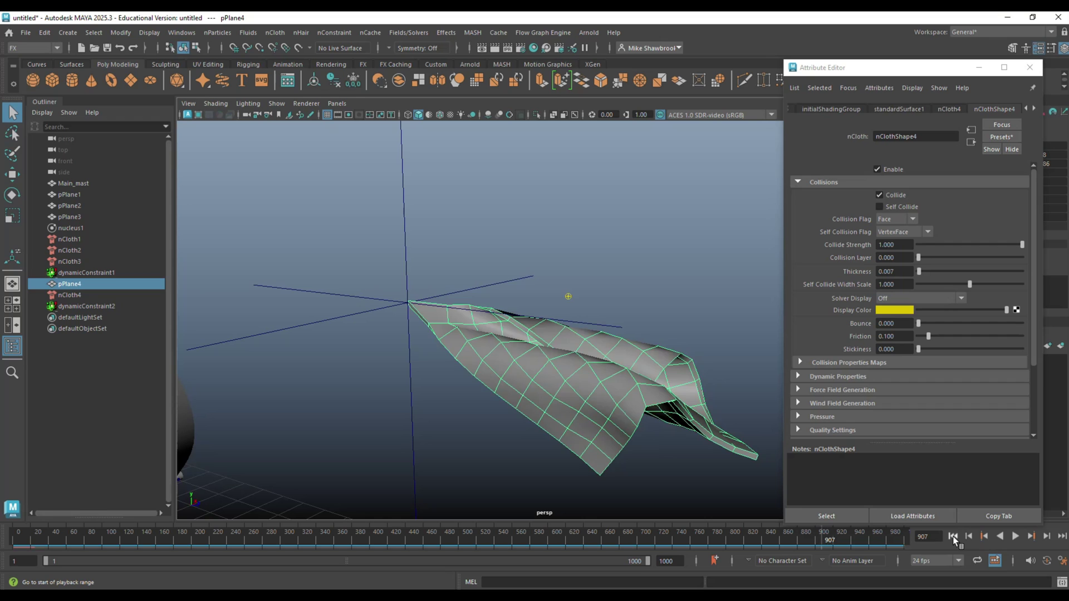
click(953, 536)
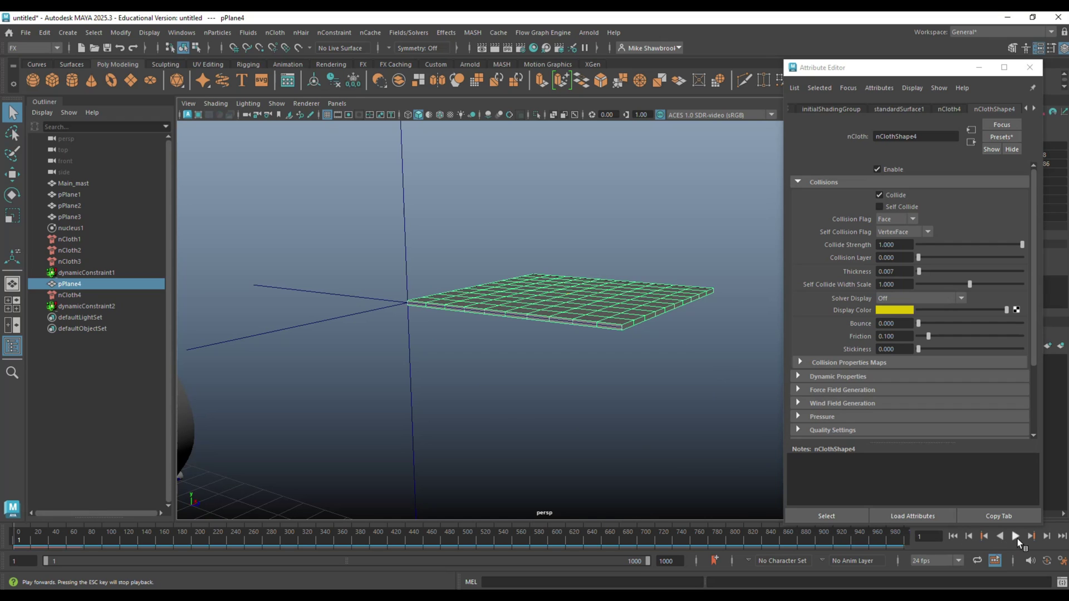
click(1016, 536)
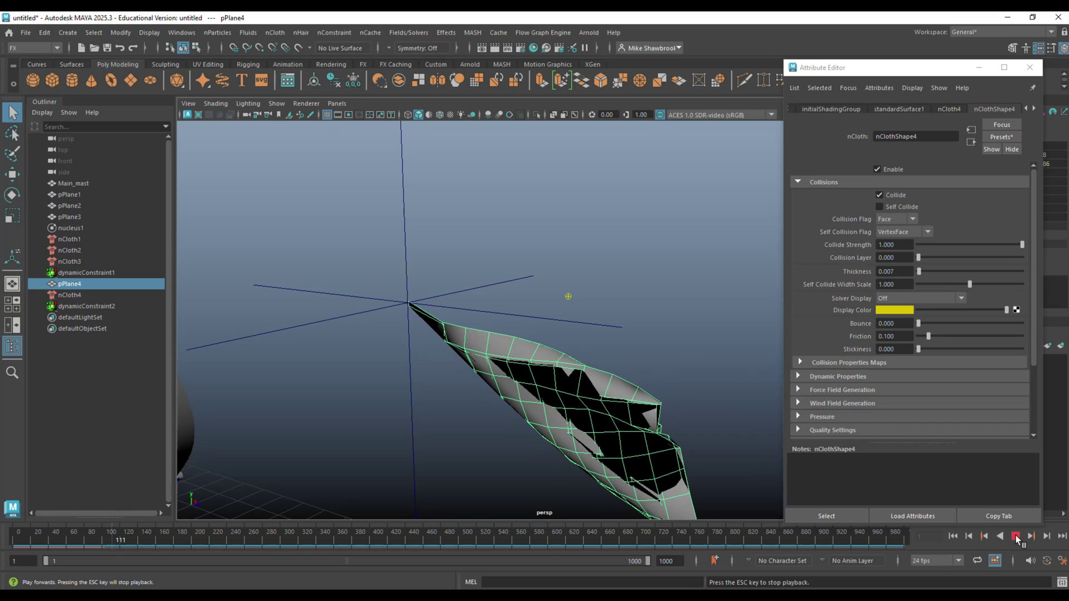
Step: Turn Self Collide back on, replay to frame 224, and rewind the cloth to frame 1
click(880, 207)
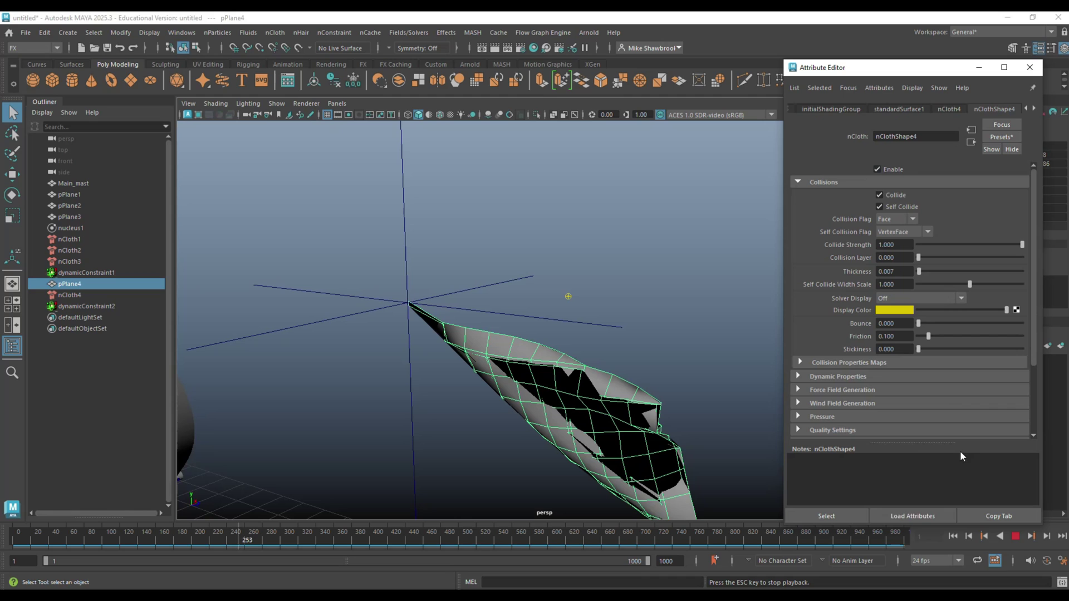
click(954, 535)
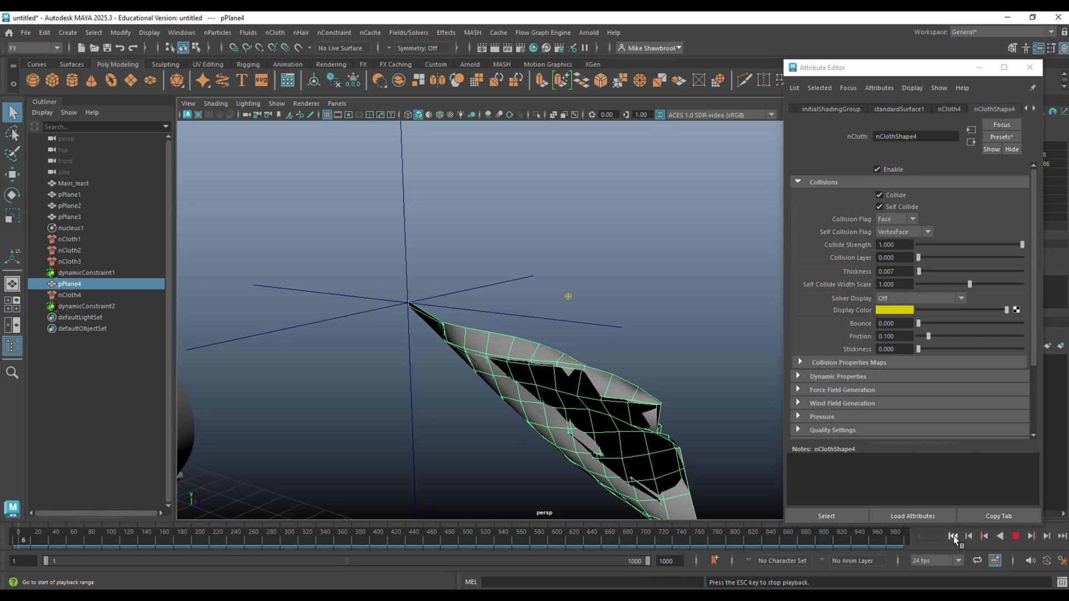
click(1016, 536)
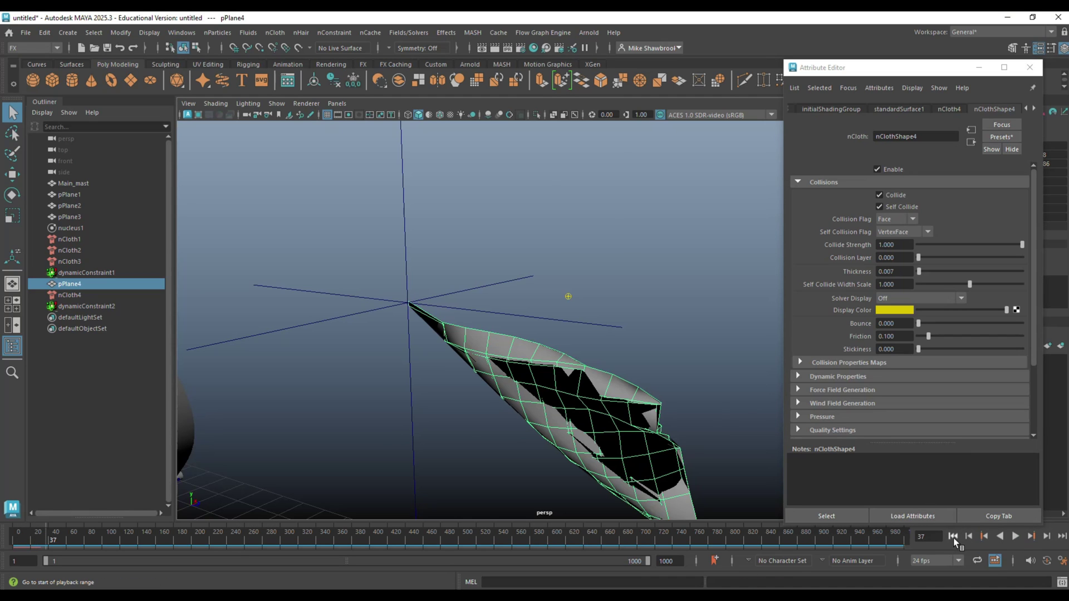
click(953, 536)
click(1016, 536)
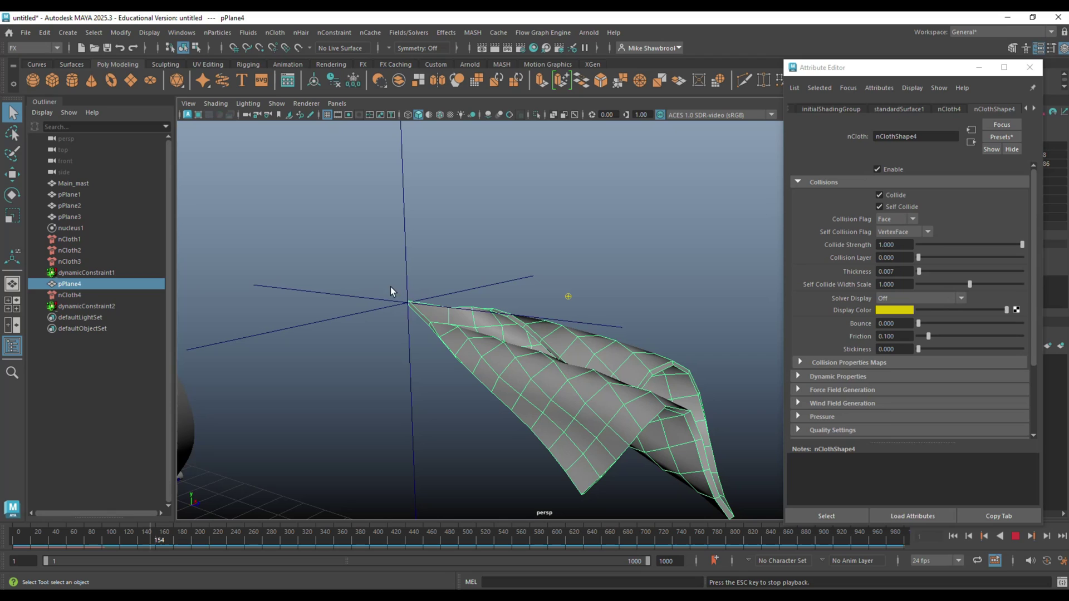
click(1014, 537)
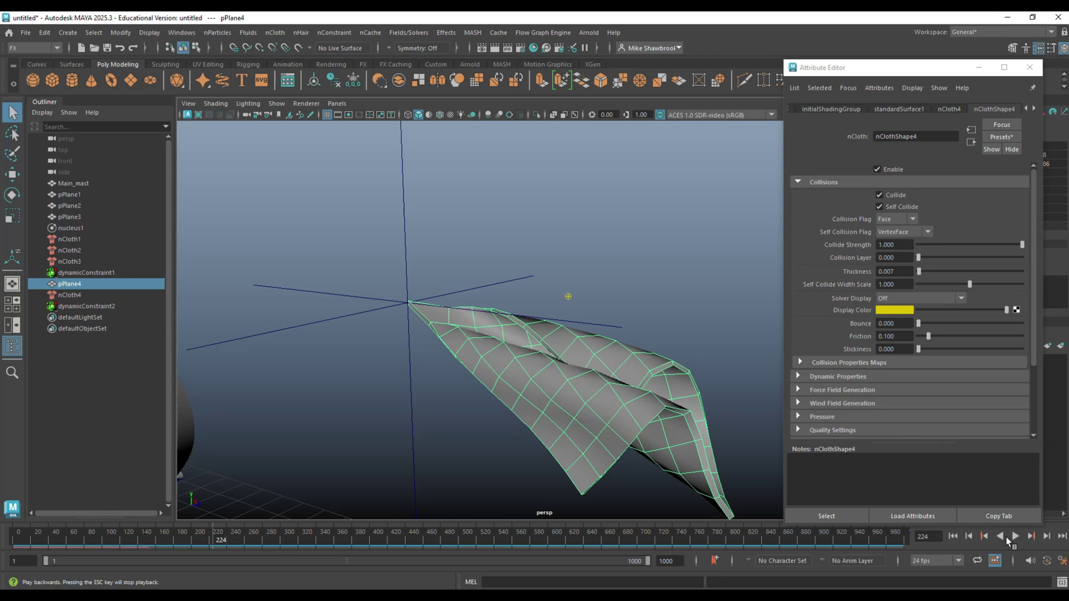
click(953, 536)
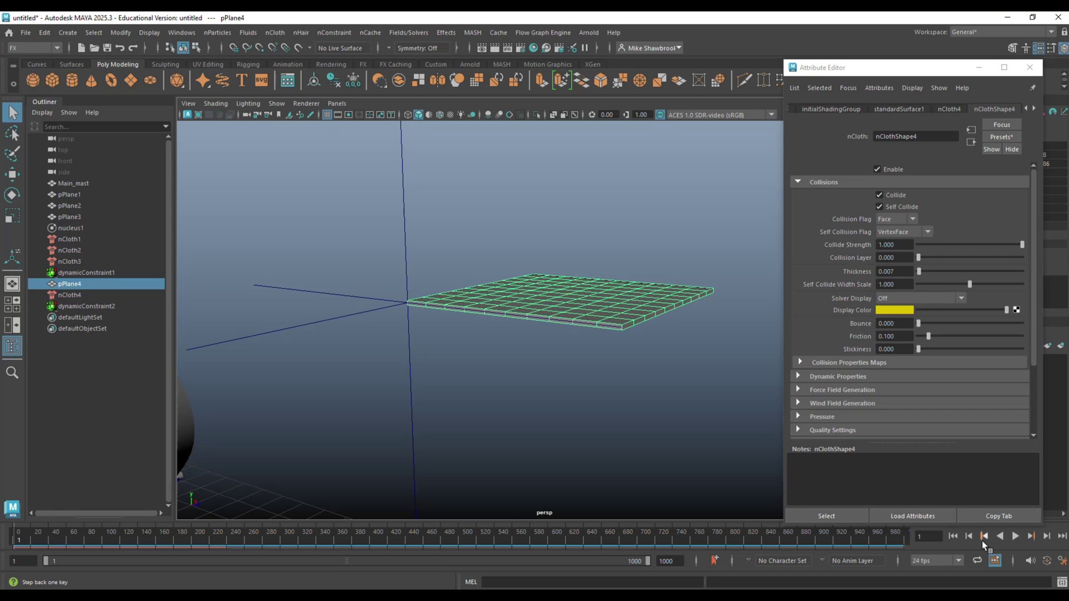
Step: Run the cloth simulation to frame 82, then zoom, pan and orbit to view it beside the ship
click(1015, 536)
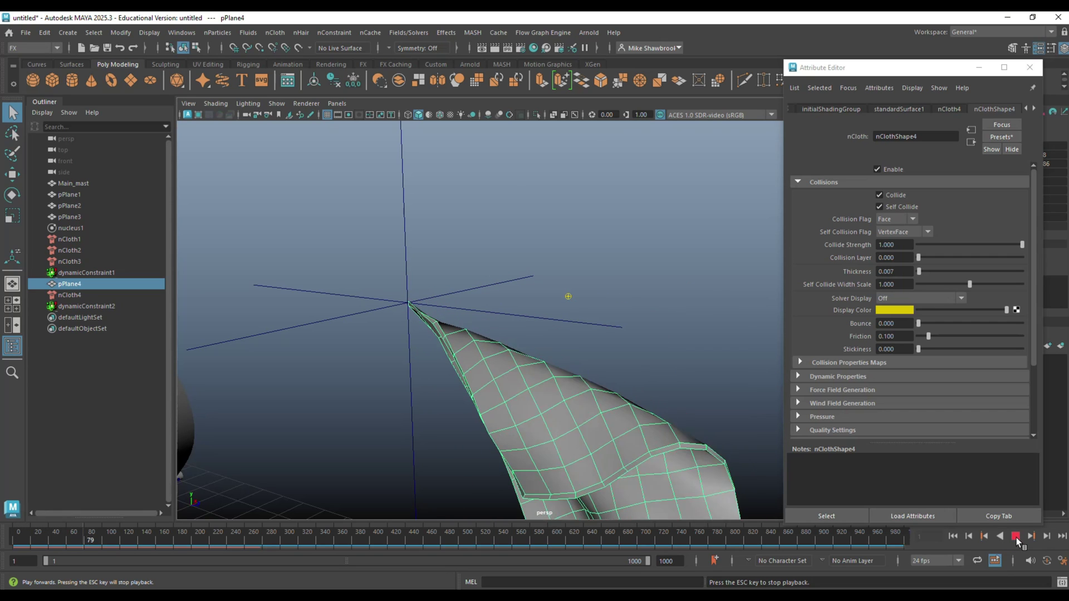
click(1016, 537)
scroll(640, 394, down, 5)
scroll(600, 396, up, 5)
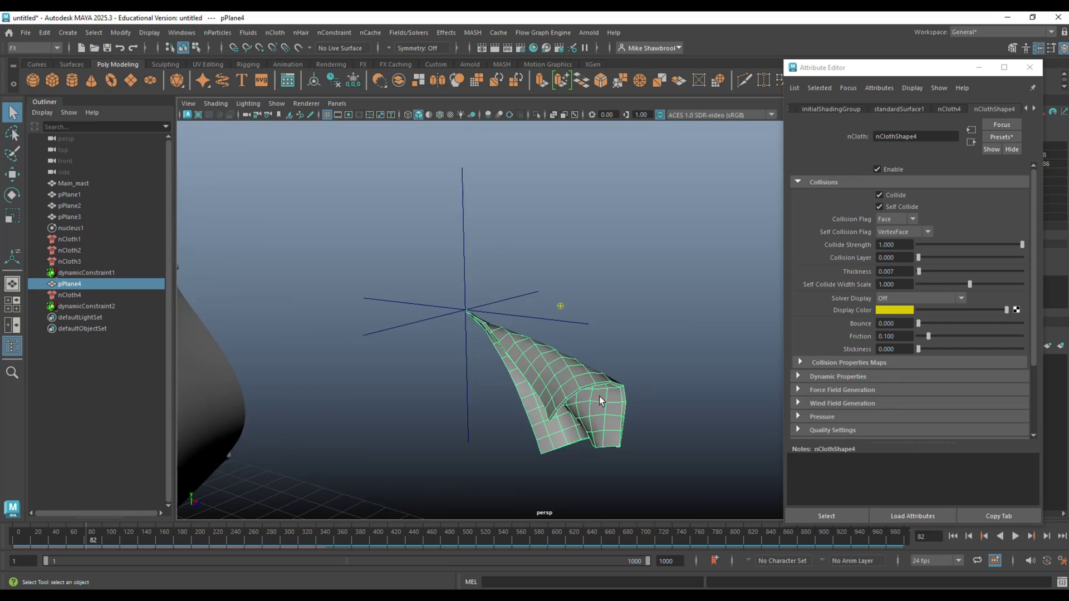
scroll(419, 405, down, 2)
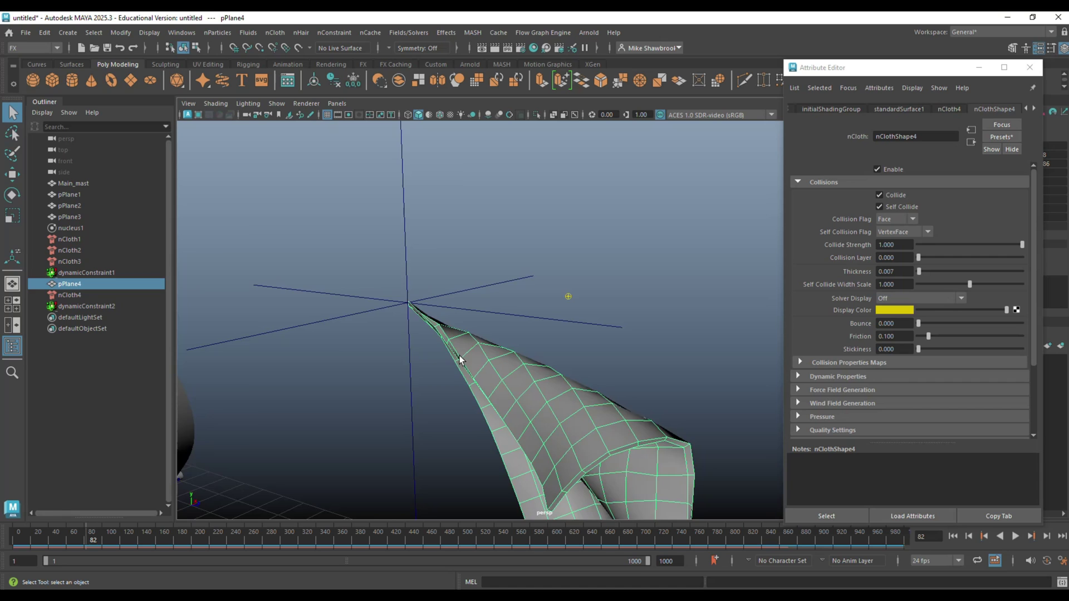
scroll(459, 355, down, 5)
alt+middle_drag(436, 365, 719, 325)
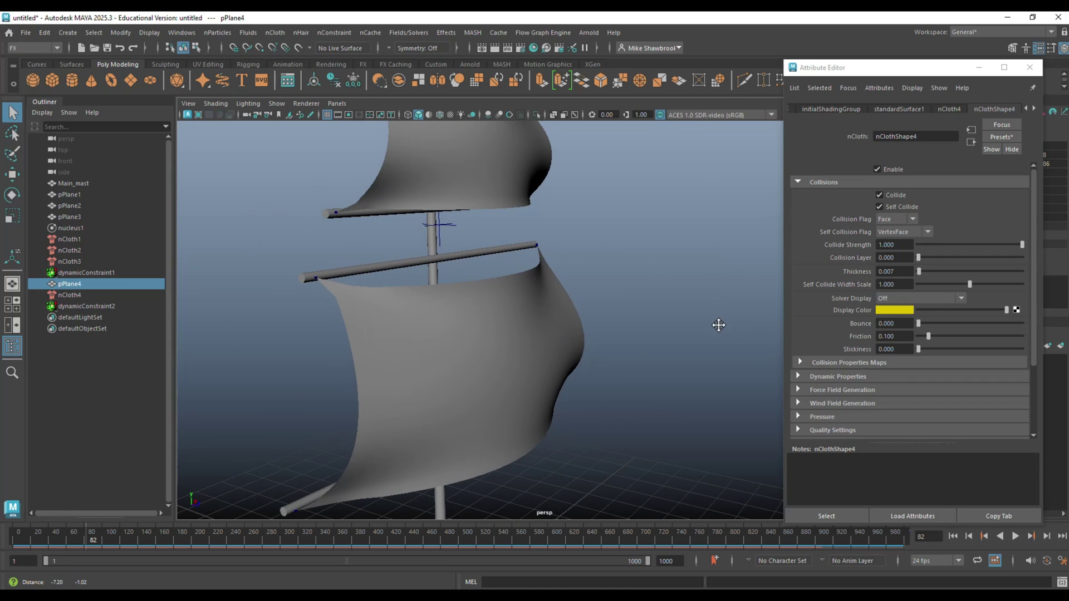
scroll(612, 342, down, 6)
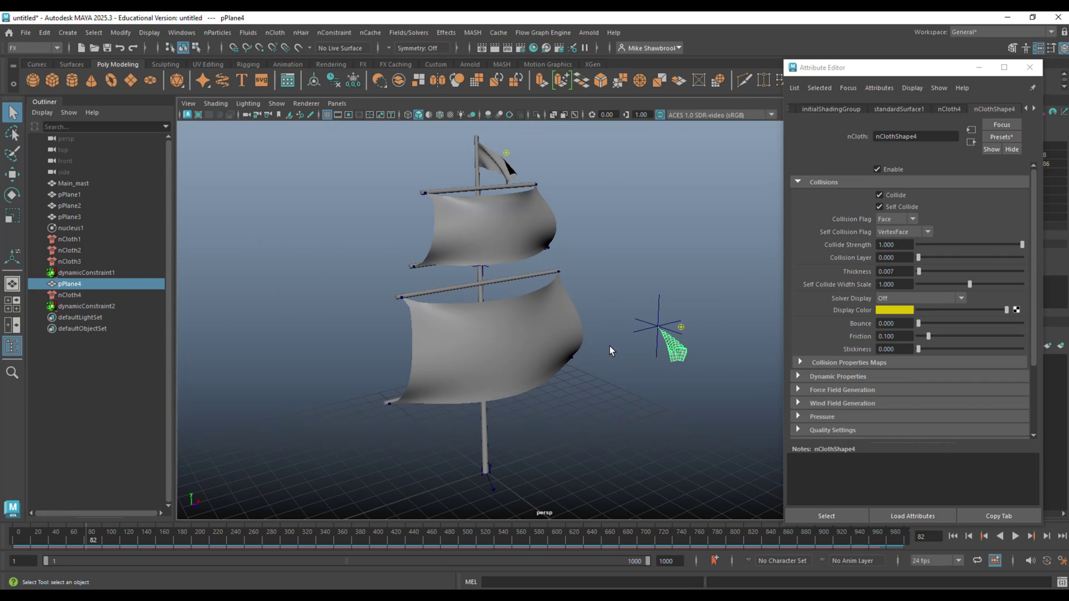
alt+drag(609, 346, 617, 385)
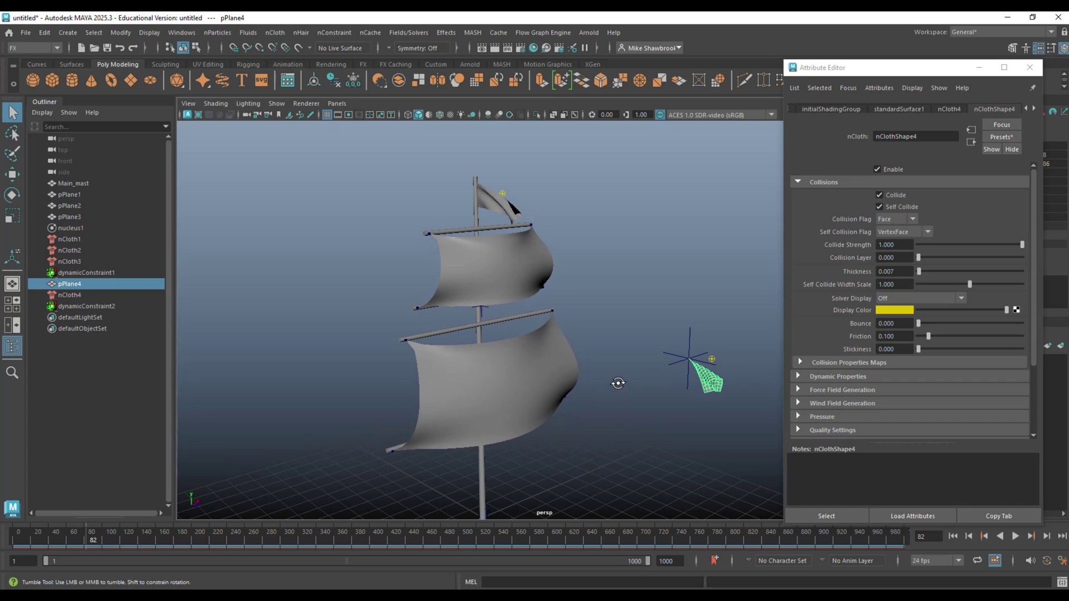
scroll(613, 413, up, 2)
scroll(613, 413, down, 2)
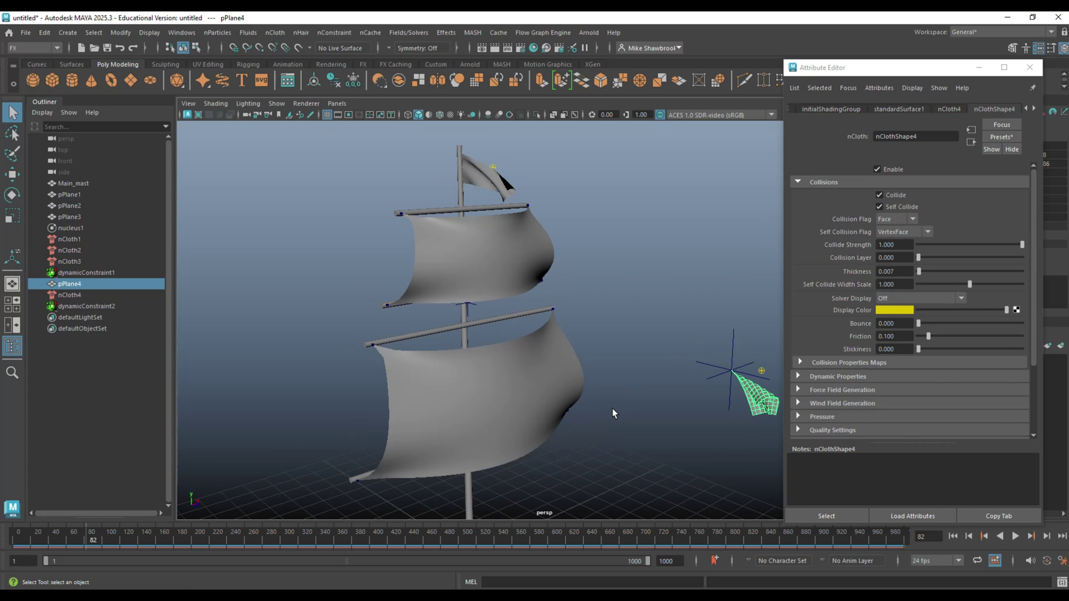